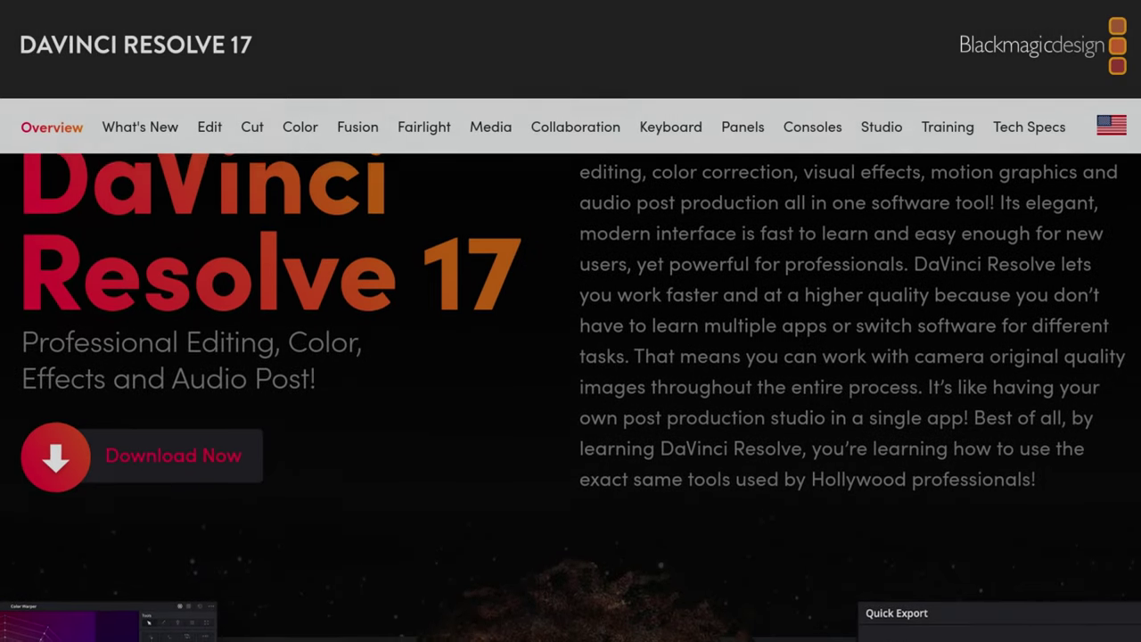
{"action": "scroll", "coordinate": [570, 357], "scroll_direction": "down", "scroll_amount": 1}
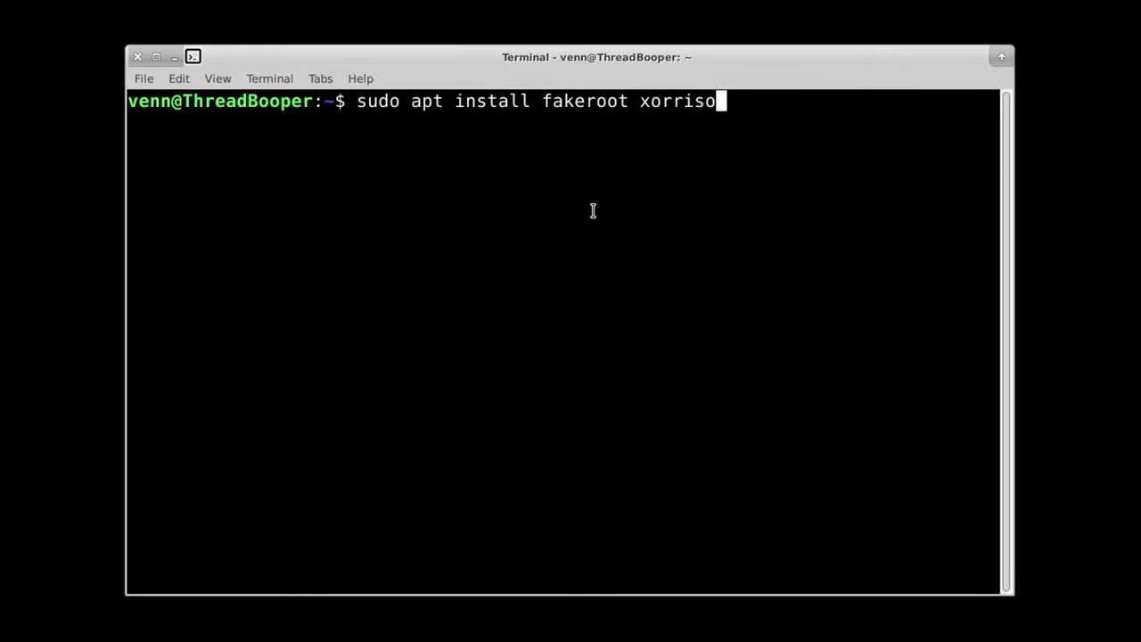
Step: Install fakeroot and xorriso with apt, then clear the screen and start a sudo nano /etc/ap command
{"action": "left_click_drag", "start_coordinate": [625, 100], "coordinate": [542, 101]}
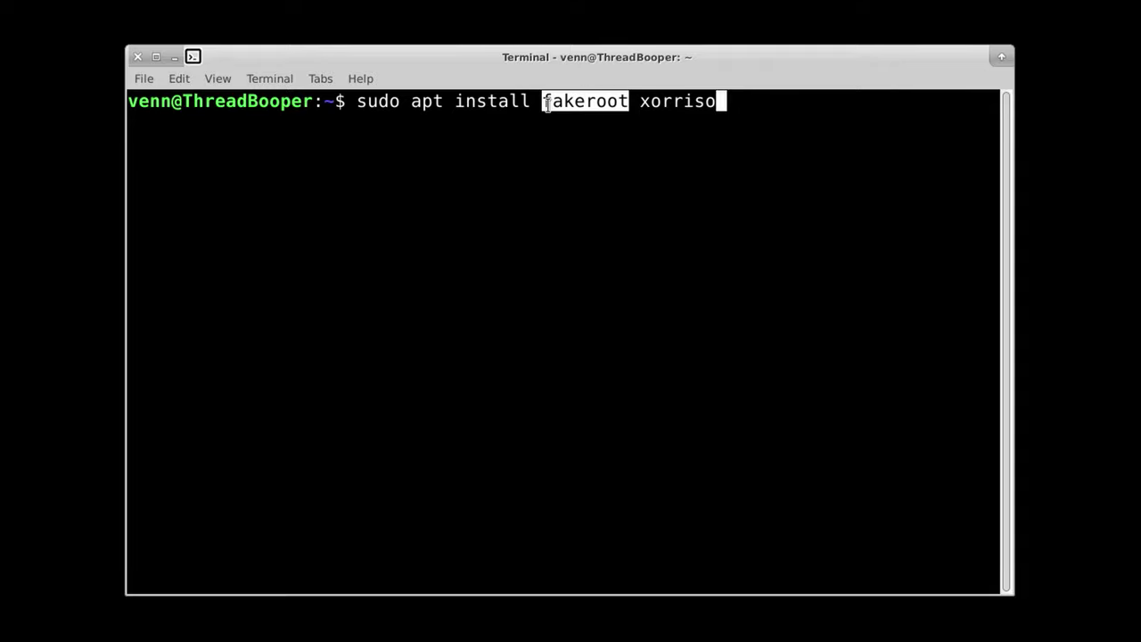
{"action": "left_click", "coordinate": [641, 103]}
{"action": "left_click_drag", "start_coordinate": [639, 103], "coordinate": [715, 101]}
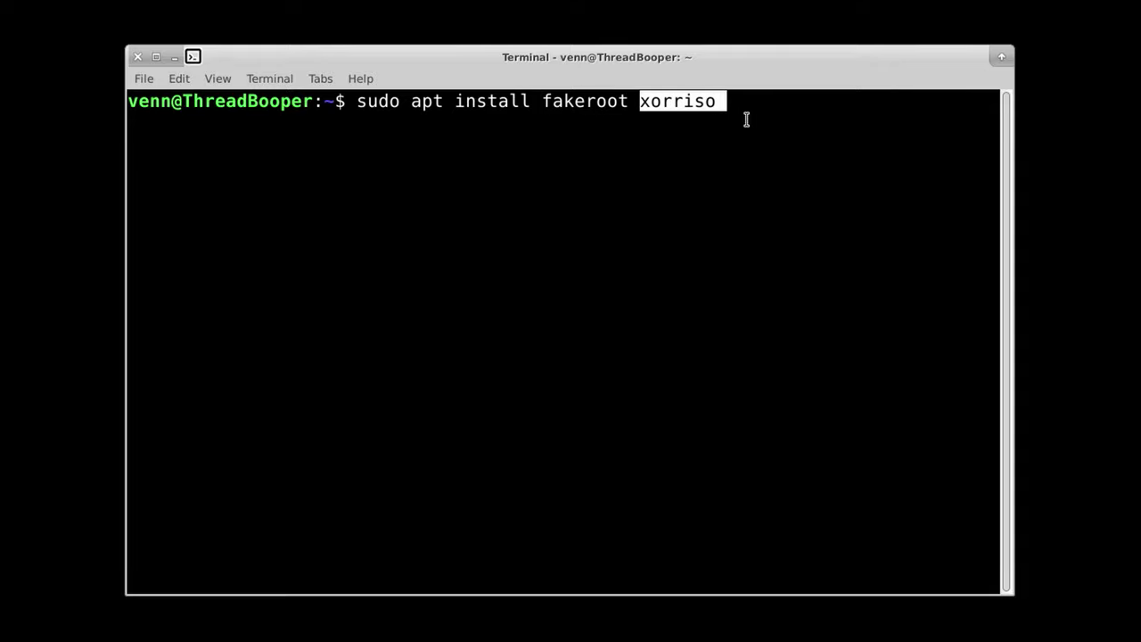
{"action": "left_click", "coordinate": [746, 119]}
{"action": "key", "text": "Return"}
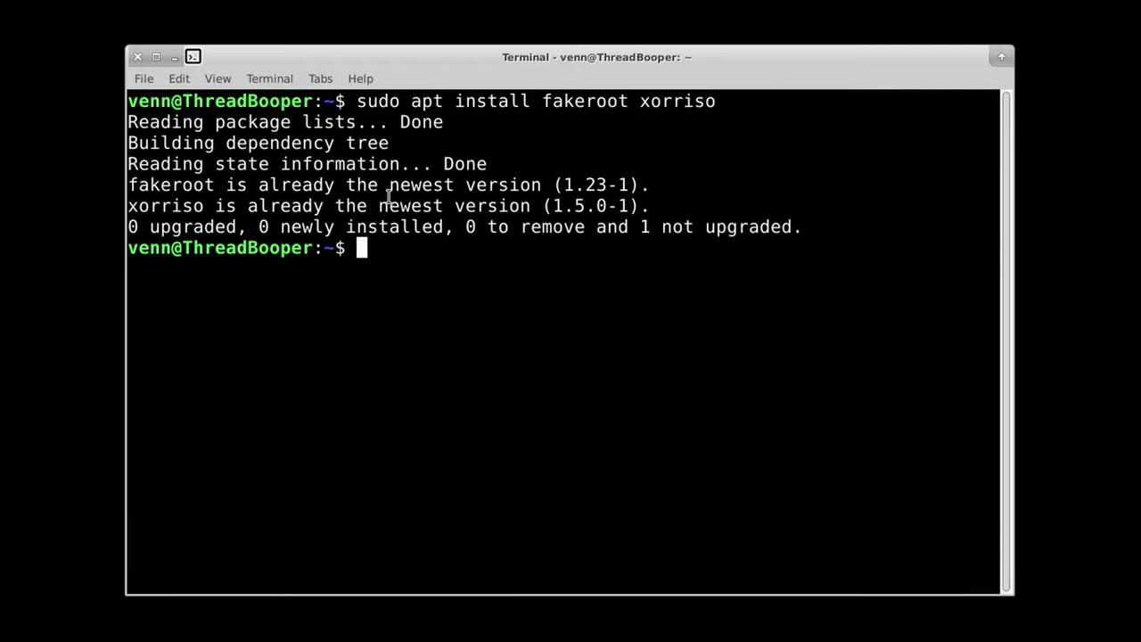
{"action": "key", "text": "ctrl+l"}
{"action": "type", "text": "sudo "}
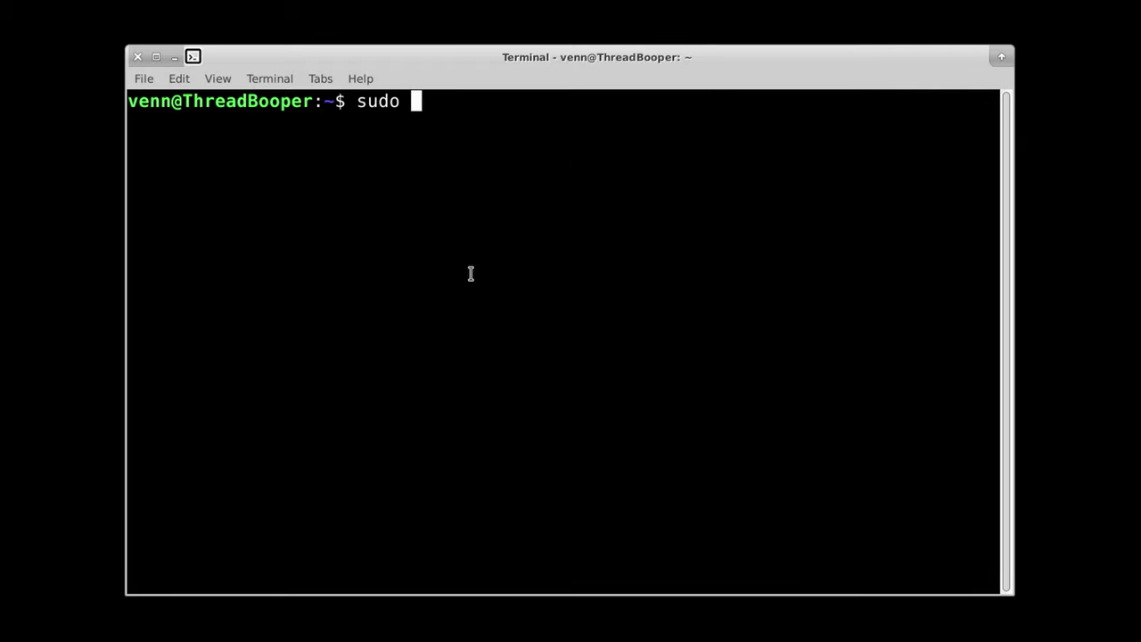
{"action": "type", "text": "nano /etc/ap"}
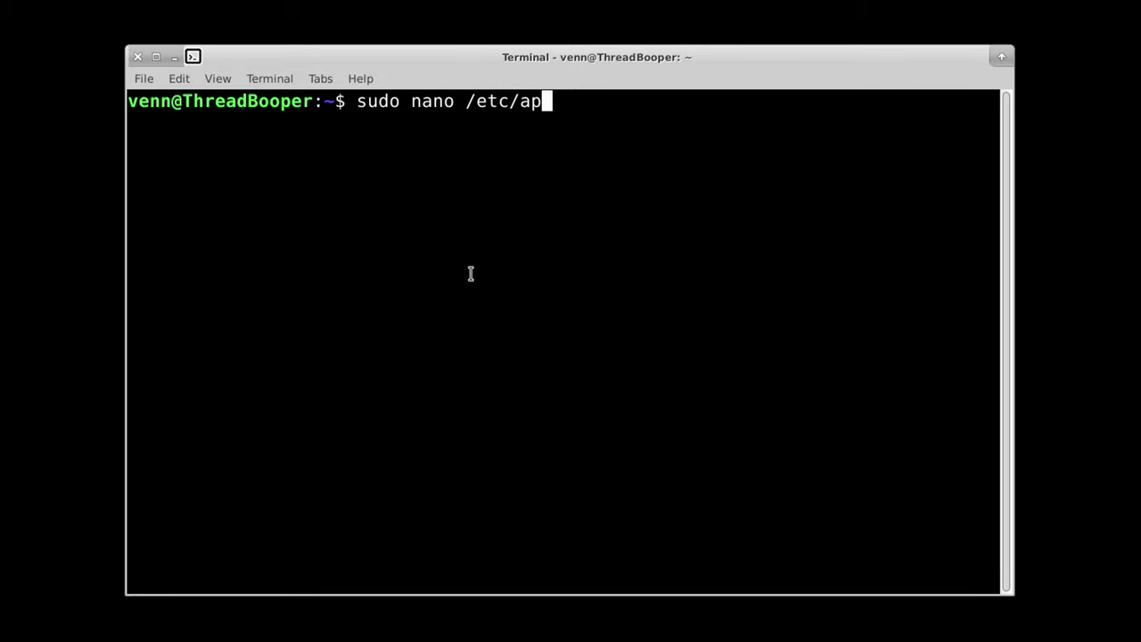
Step: Open /etc/apt/sources.list in nano and confirm the first deb line includes non-free and contrib
{"action": "key", "text": "Tab"}
{"action": "type", "text": "s"}
{"action": "key", "text": "Tab"}
{"action": "key", "text": "Return"}
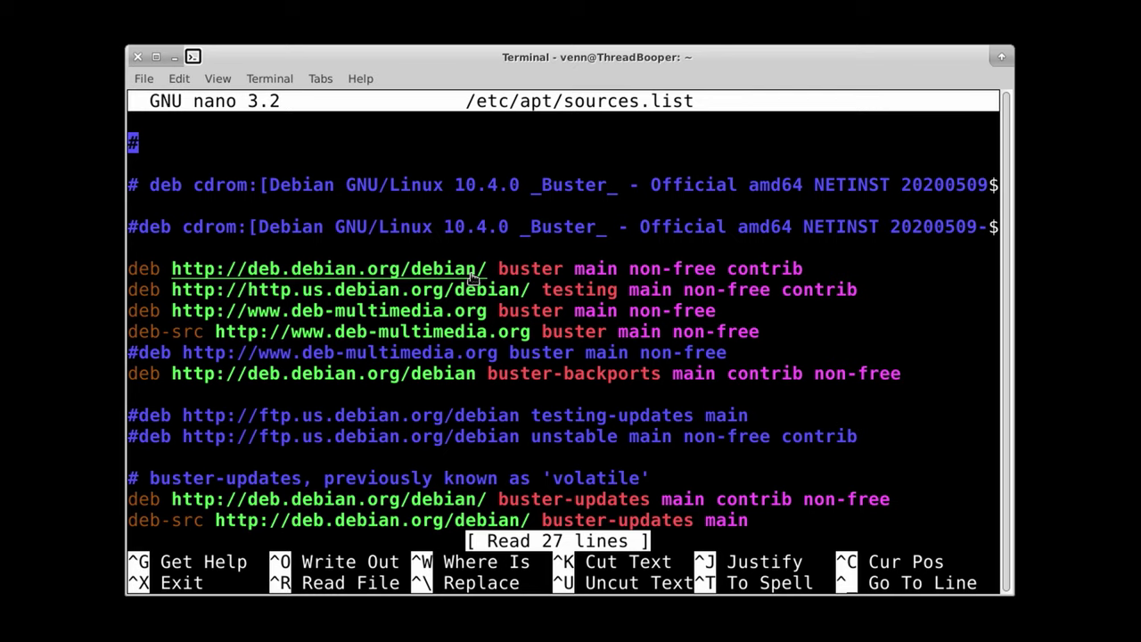
{"action": "key", "text": "Down"}
{"action": "key", "text": "Down"}
{"action": "key", "text": "Down"}
{"action": "key", "text": "Down"}
{"action": "key", "text": "Down"}
{"action": "key", "text": "Down"}
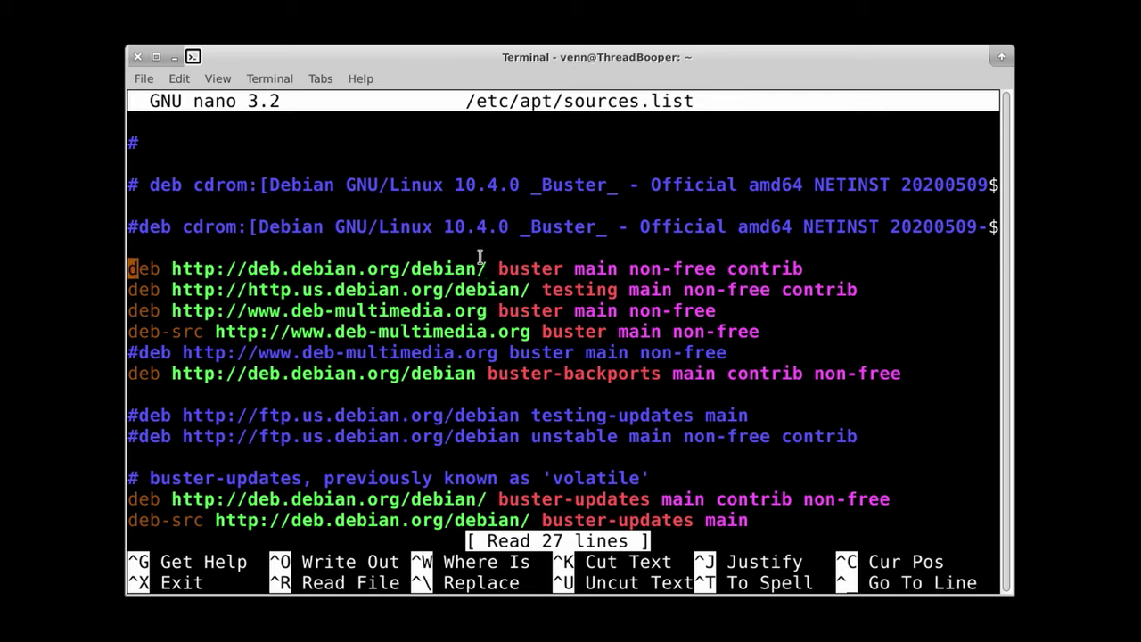
{"action": "left_click_drag", "start_coordinate": [569, 264], "coordinate": [183, 268]}
{"action": "left_click", "coordinate": [701, 269]}
{"action": "left_click_drag", "start_coordinate": [713, 267], "coordinate": [635, 268]}
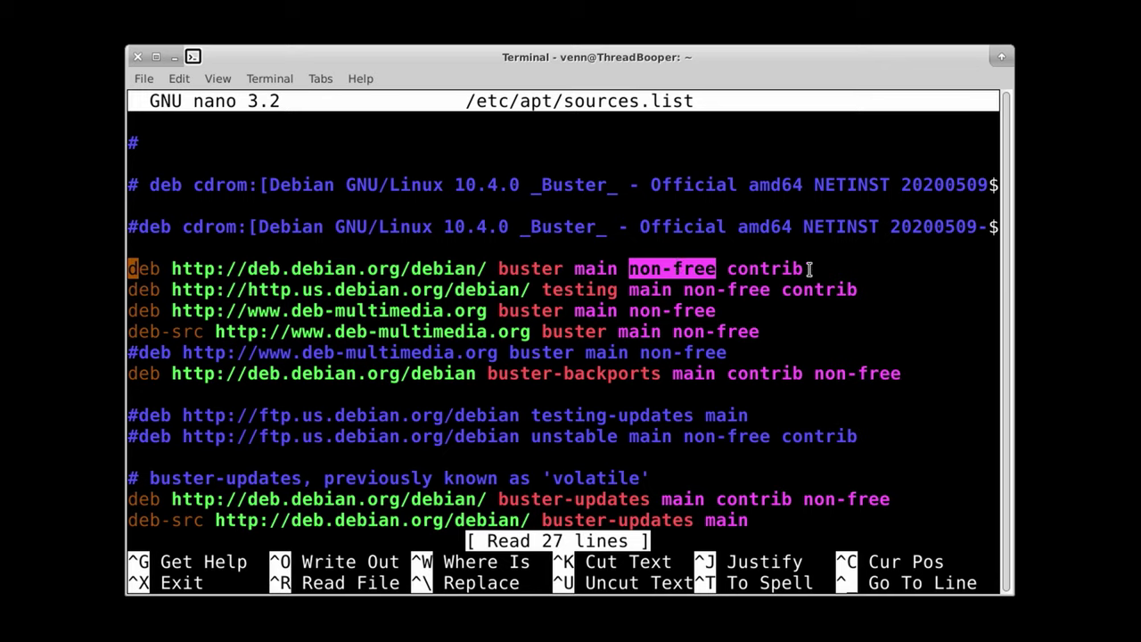
{"action": "left_click_drag", "start_coordinate": [809, 267], "coordinate": [715, 273]}
{"action": "left_click", "coordinate": [747, 267]}
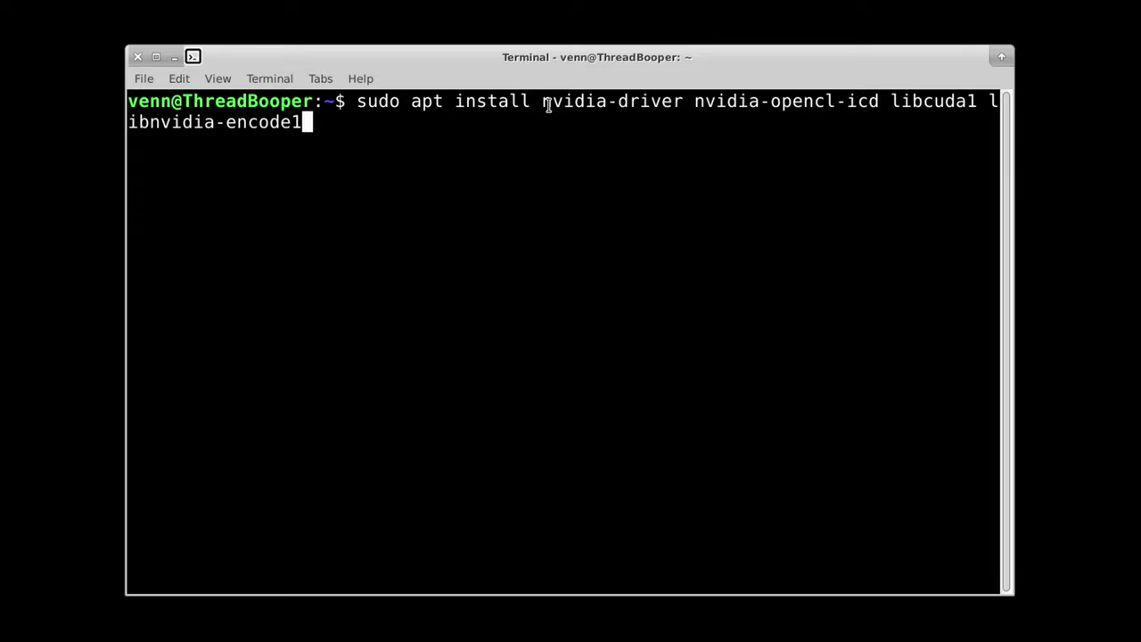
Step: Install nvidia-driver, nvidia-opencl-icd, libcuda1 and libnvidia-encode1 with apt, answering y to confirm
{"action": "left_click_drag", "start_coordinate": [551, 105], "coordinate": [607, 103]}
{"action": "left_click_drag", "start_coordinate": [713, 105], "coordinate": [778, 105]}
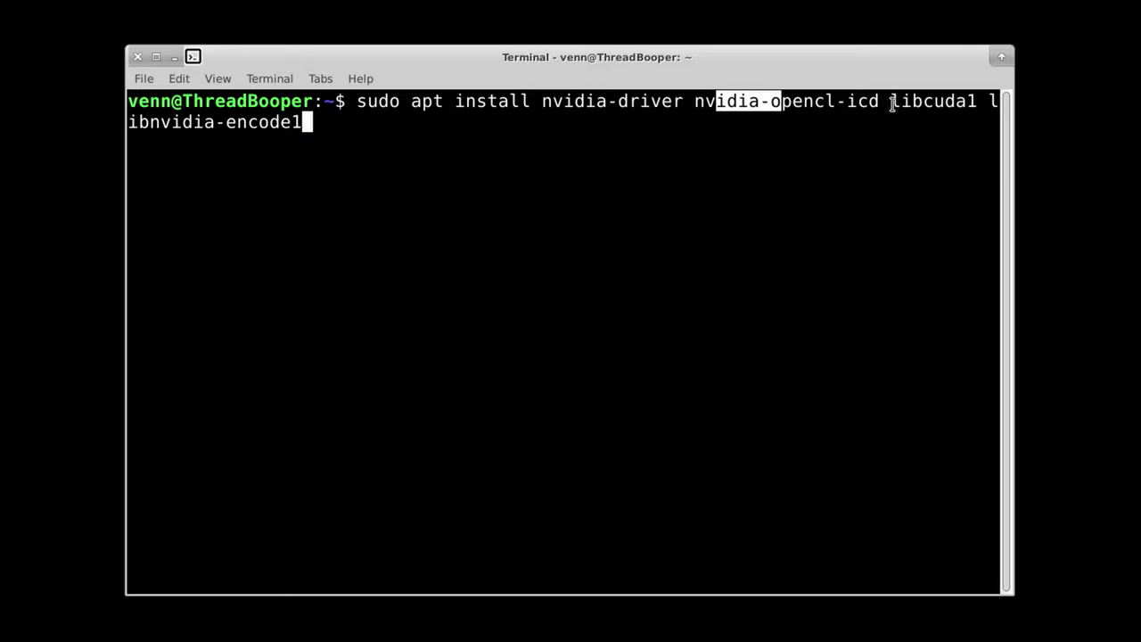
{"action": "left_click_drag", "start_coordinate": [890, 105], "coordinate": [924, 105]}
{"action": "left_click_drag", "start_coordinate": [180, 122], "coordinate": [255, 122]}
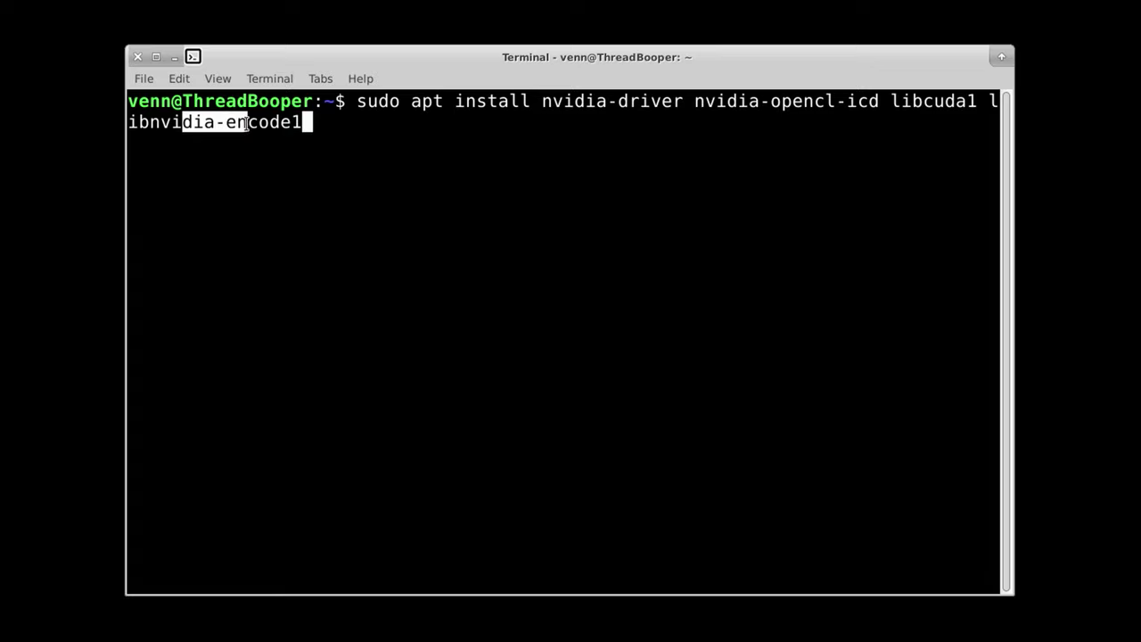
{"action": "left_click", "coordinate": [414, 138]}
{"action": "key", "text": "Return"}
{"action": "type", "text": "y"}
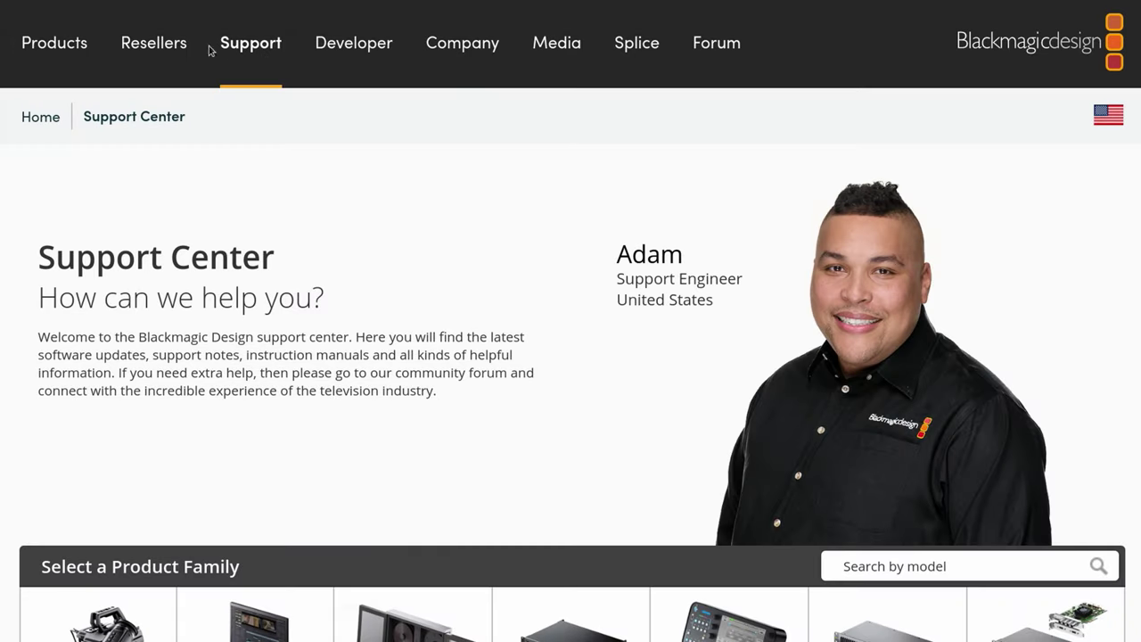
Step: Download the Linux build of DaVinci Resolve Studio 17 Beta 1 from the Support Center's Latest Downloads
{"action": "scroll", "coordinate": [281, 258], "scroll_direction": "down", "scroll_amount": 10}
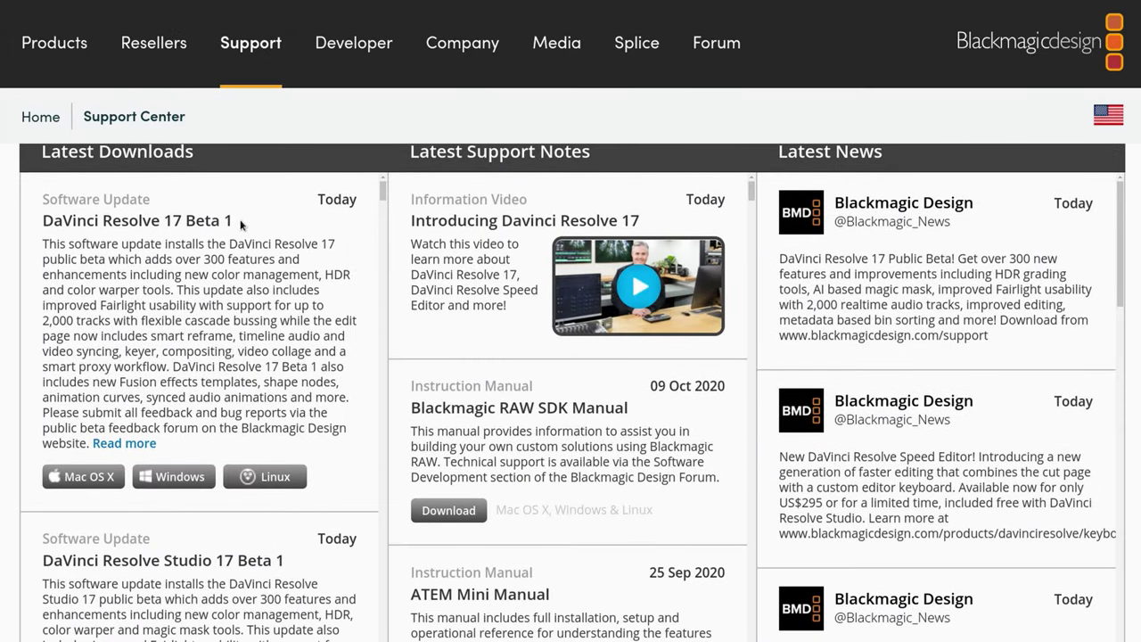
{"action": "left_click_drag", "start_coordinate": [234, 221], "coordinate": [141, 219]}
{"action": "left_click", "coordinate": [154, 238]}
{"action": "scroll", "coordinate": [154, 238], "scroll_direction": "down", "scroll_amount": 3}
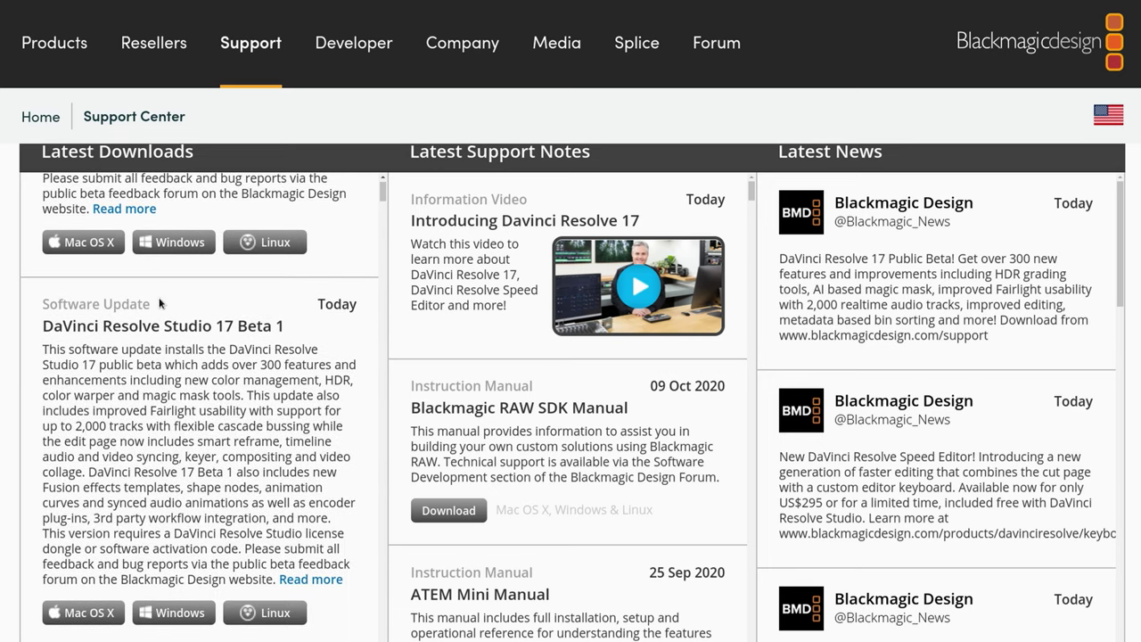
{"action": "left_click_drag", "start_coordinate": [215, 327], "coordinate": [165, 327]}
{"action": "left_click", "coordinate": [263, 353]}
{"action": "scroll", "coordinate": [263, 353], "scroll_direction": "up", "scroll_amount": 2}
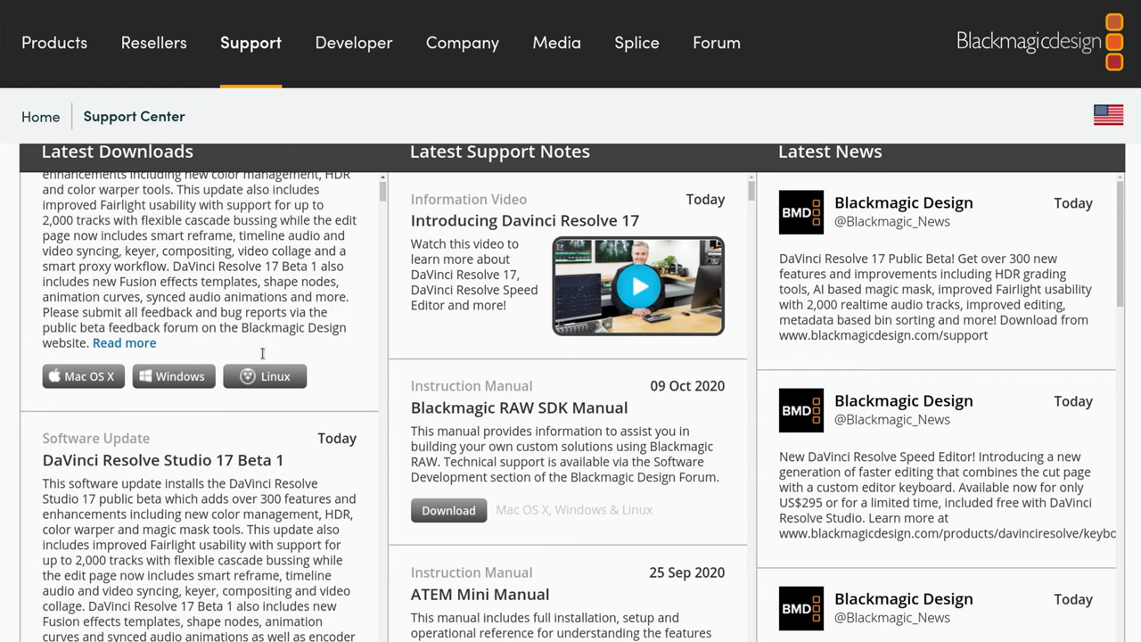
{"action": "scroll", "coordinate": [266, 358], "scroll_direction": "down", "scroll_amount": 3}
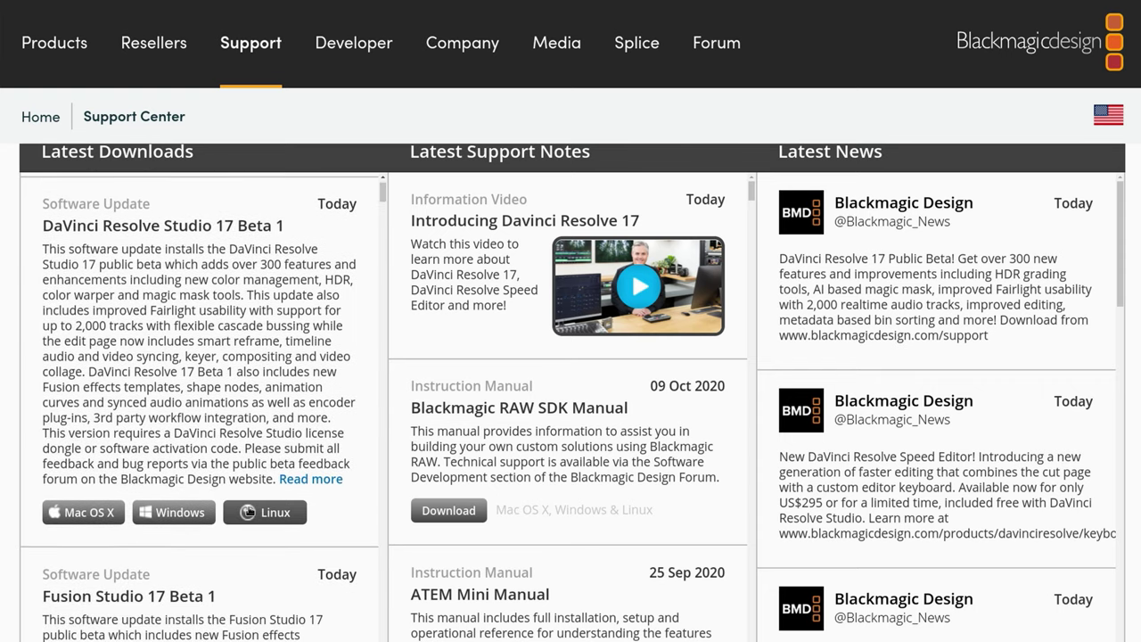
{"action": "left_click", "coordinate": [249, 508]}
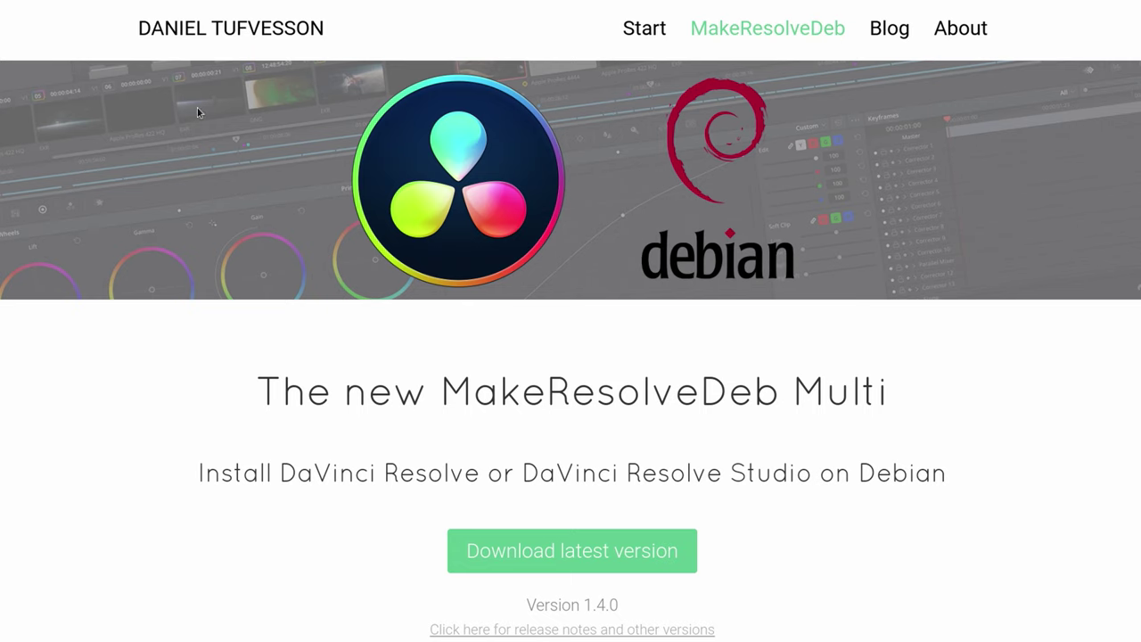
Step: Check that both downloaded files are in the Resolve folder
{"action": "scroll", "coordinate": [647, 461], "scroll_direction": "down", "scroll_amount": 3}
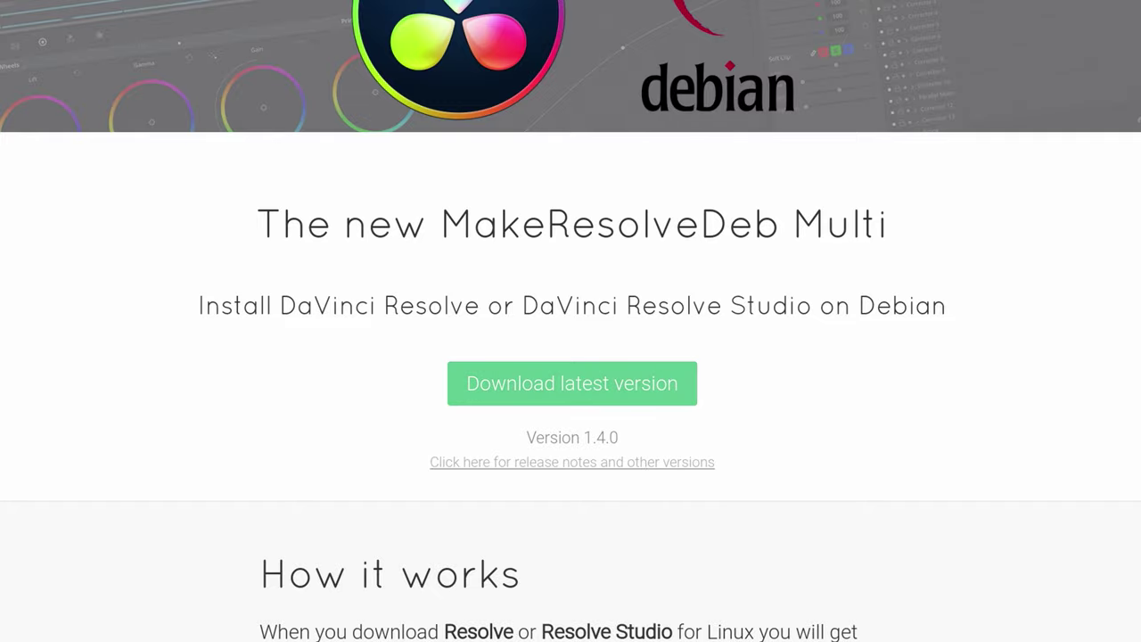
{"action": "left_click_drag", "start_coordinate": [547, 241], "coordinate": [307, 180]}
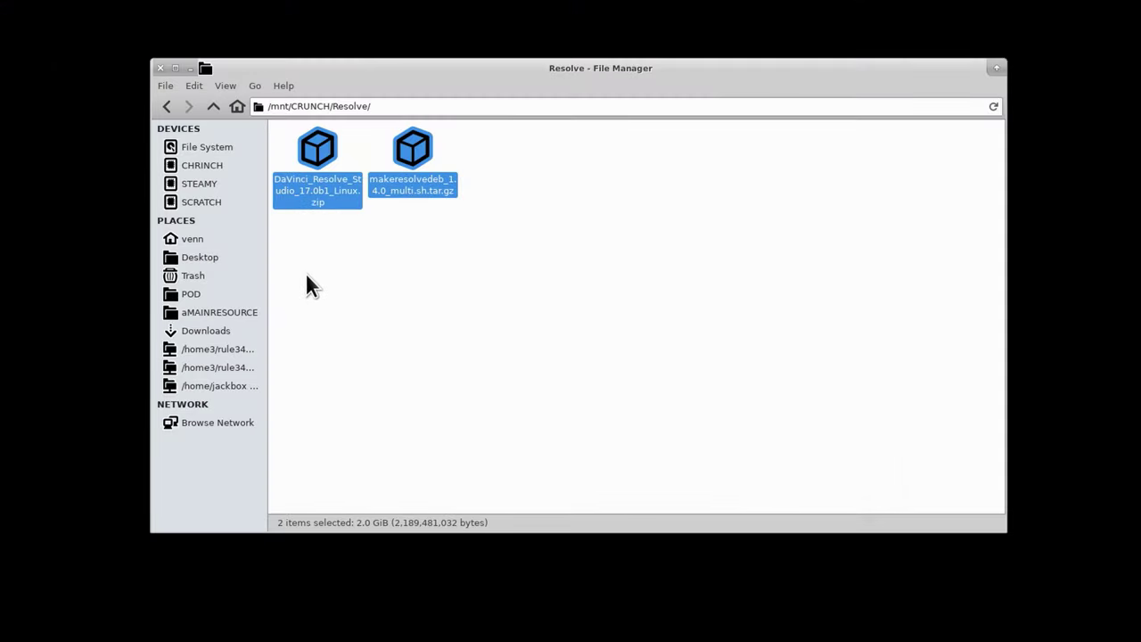
{"action": "left_click", "coordinate": [312, 237]}
Step: Extract makeresolvedeb_1.4.0_multi.sh from the MakeResolveDeb tar.gz into the Resolve folder
{"action": "double_click", "coordinate": [437, 188]}
{"action": "left_click_drag", "start_coordinate": [442, 164], "coordinate": [470, 297]}
{"action": "left_click", "coordinate": [343, 366]}
{"action": "left_click_drag", "start_coordinate": [343, 366], "coordinate": [667, 184]}
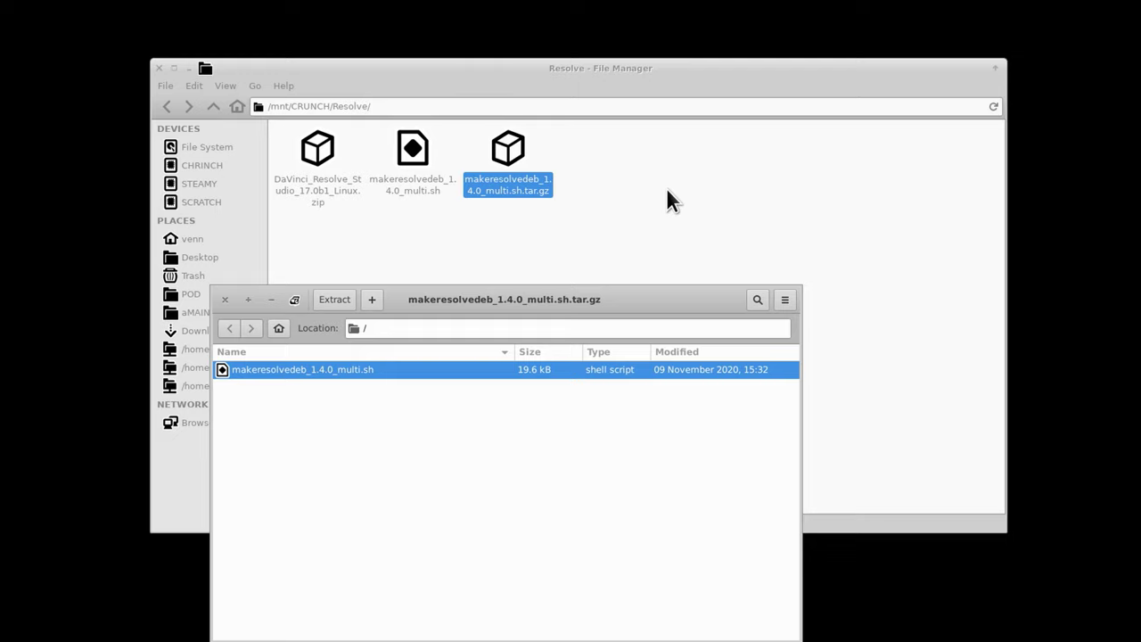
{"action": "left_click", "coordinate": [224, 300]}
{"action": "left_click", "coordinate": [334, 233]}
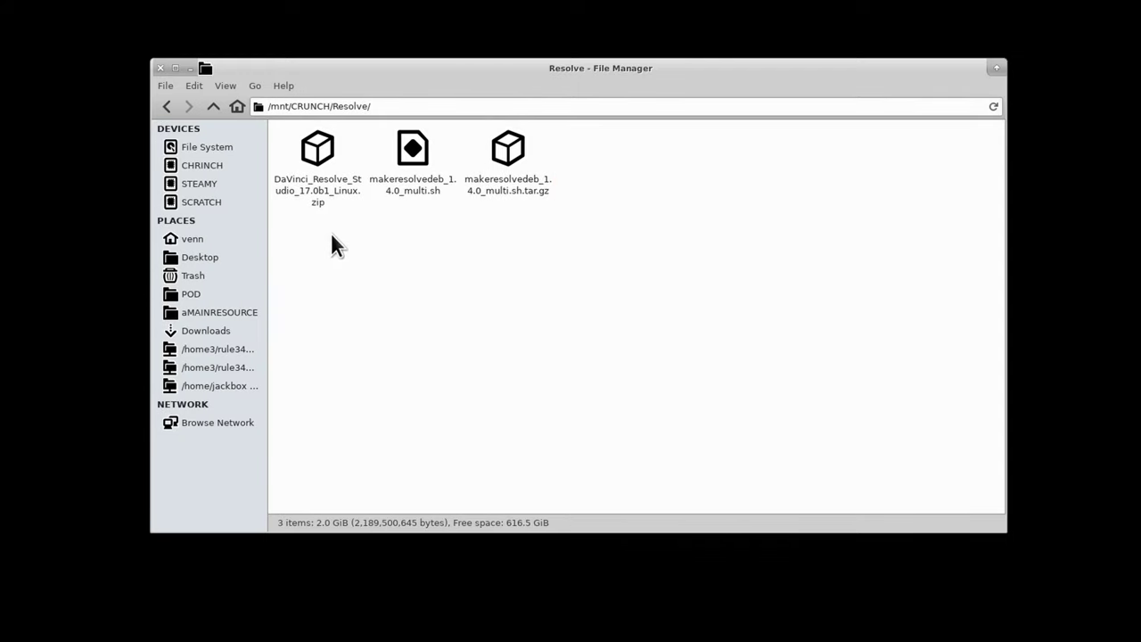
Step: Extract DaVinci_Resolve_Studio_17.0b1_Linux.run from the Resolve Studio zip into the Resolve folder
{"action": "double_click", "coordinate": [331, 187]}
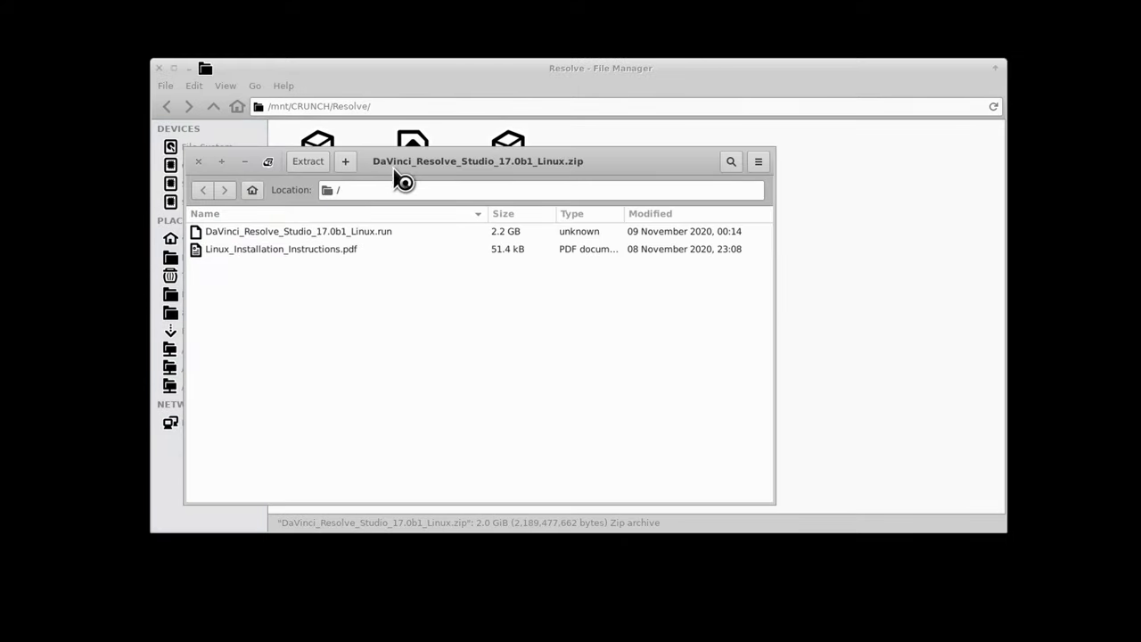
{"action": "left_click_drag", "start_coordinate": [404, 169], "coordinate": [458, 303]}
{"action": "left_click", "coordinate": [397, 365]}
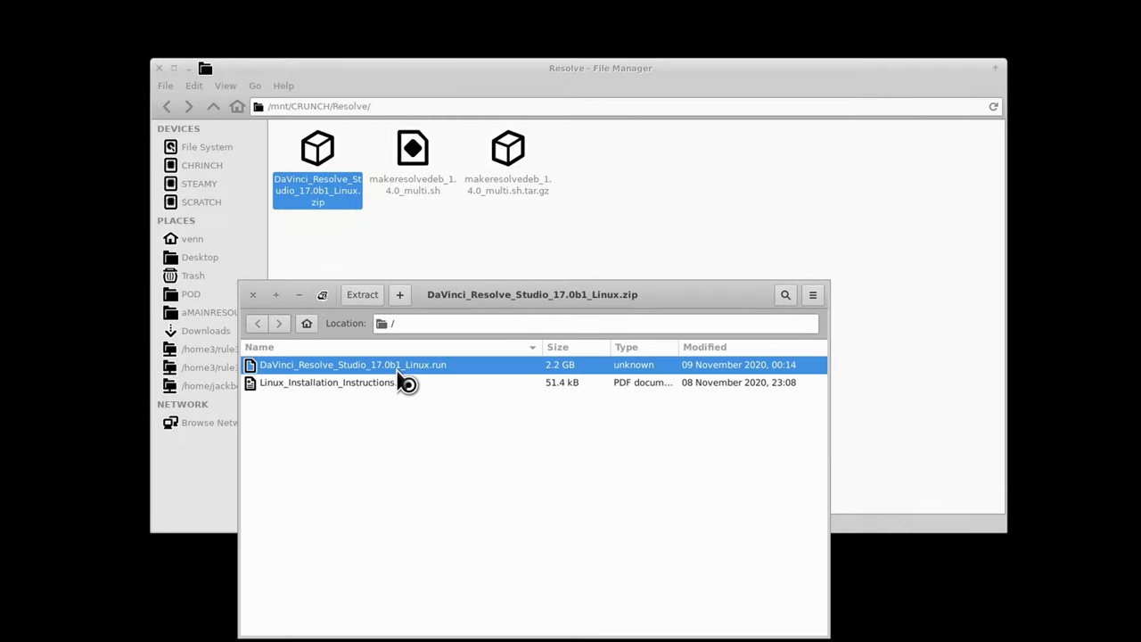
{"action": "left_click_drag", "start_coordinate": [398, 367], "coordinate": [670, 224]}
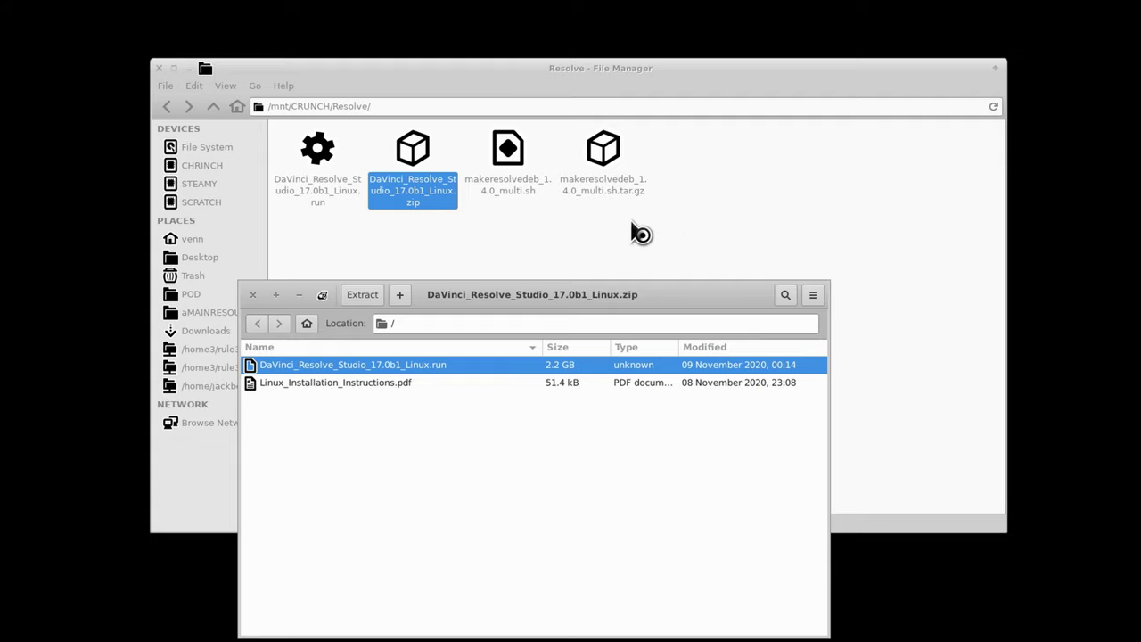
{"action": "left_click", "coordinate": [254, 294]}
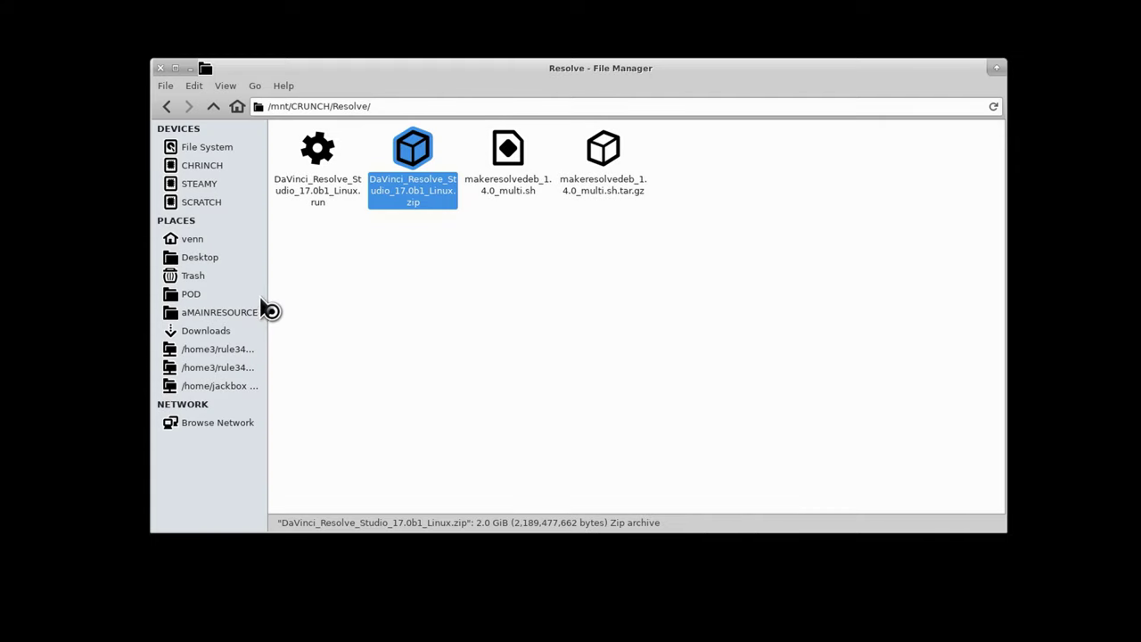
{"action": "left_click", "coordinate": [502, 285]}
Step: Confirm the script and .run installer sit together, then bring up the Resolve folder's context menu
{"action": "left_click", "coordinate": [504, 201]}
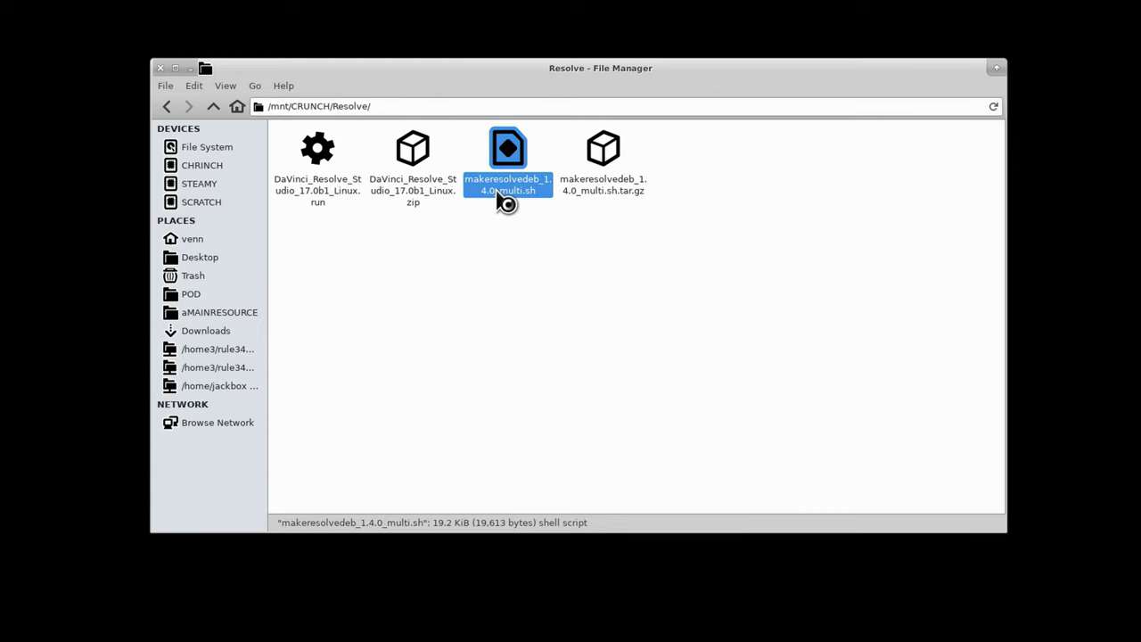
{"action": "left_click", "coordinate": [317, 200]}
{"action": "left_click", "coordinate": [537, 336]}
{"action": "right_click", "coordinate": [538, 333]}
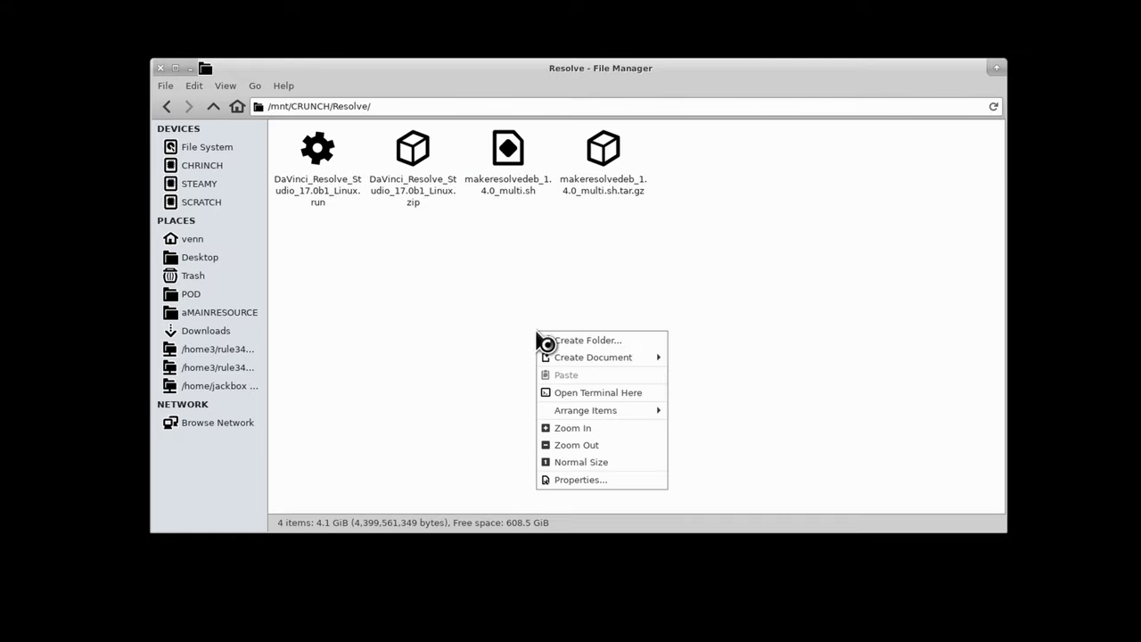
Step: Open a terminal in the Resolve folder and list its files with ls
{"action": "left_click", "coordinate": [556, 389]}
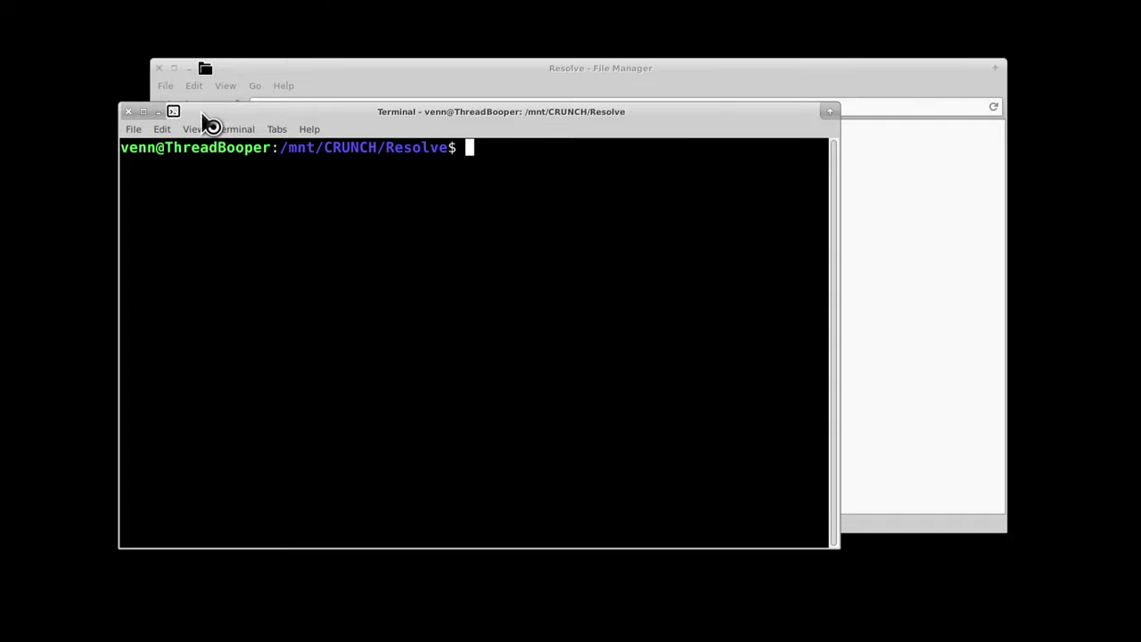
{"action": "left_click", "coordinate": [159, 69]}
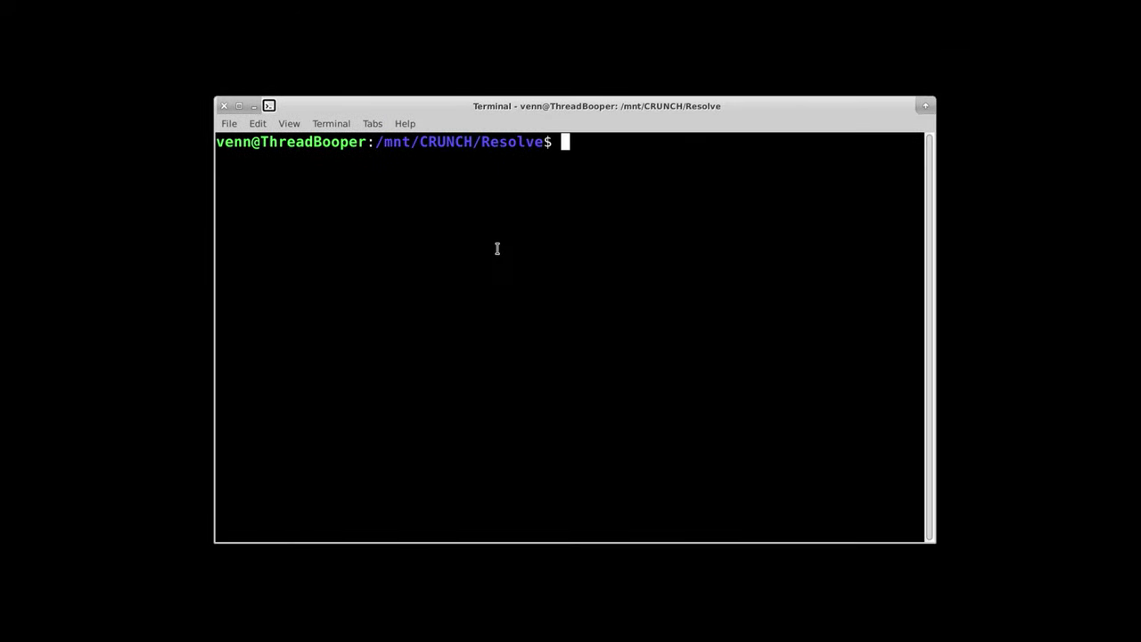
{"action": "type", "text": "ls"}
{"action": "key", "text": "Return"}
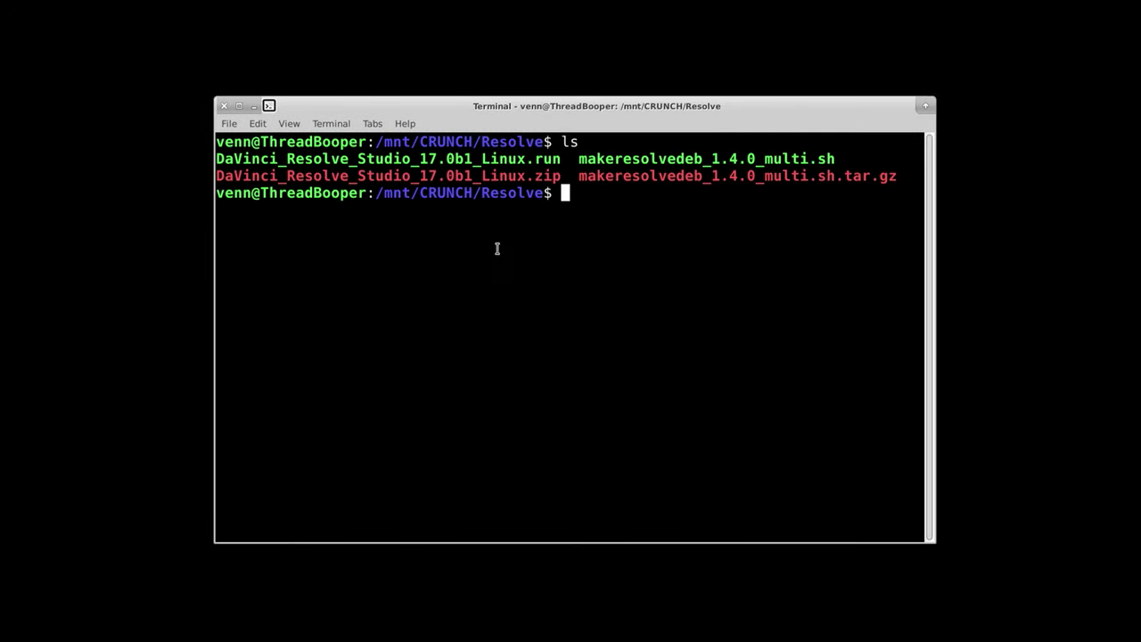
Step: Run ./makeresolvedeb_1.4.0_multi.sh on DaVinci_Resolve_Studio_17.0b1_Linux.run to build the .deb
{"action": "type", "text": "./ma"}
{"action": "key", "text": "Tab"}
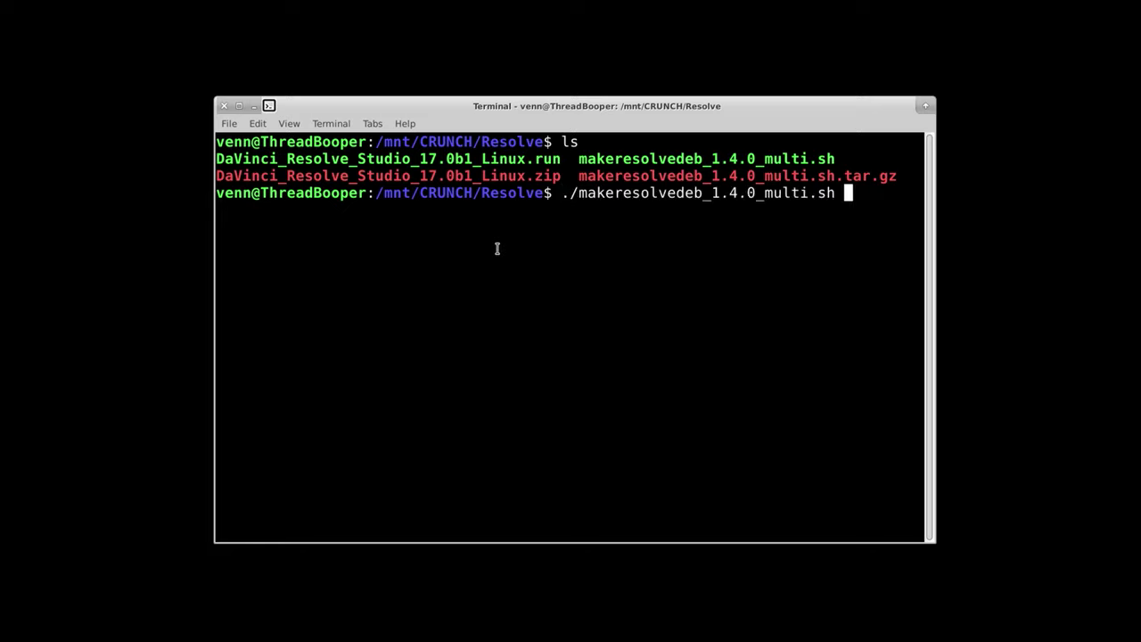
{"action": "type", "text": "D"}
{"action": "key", "text": "Tab"}
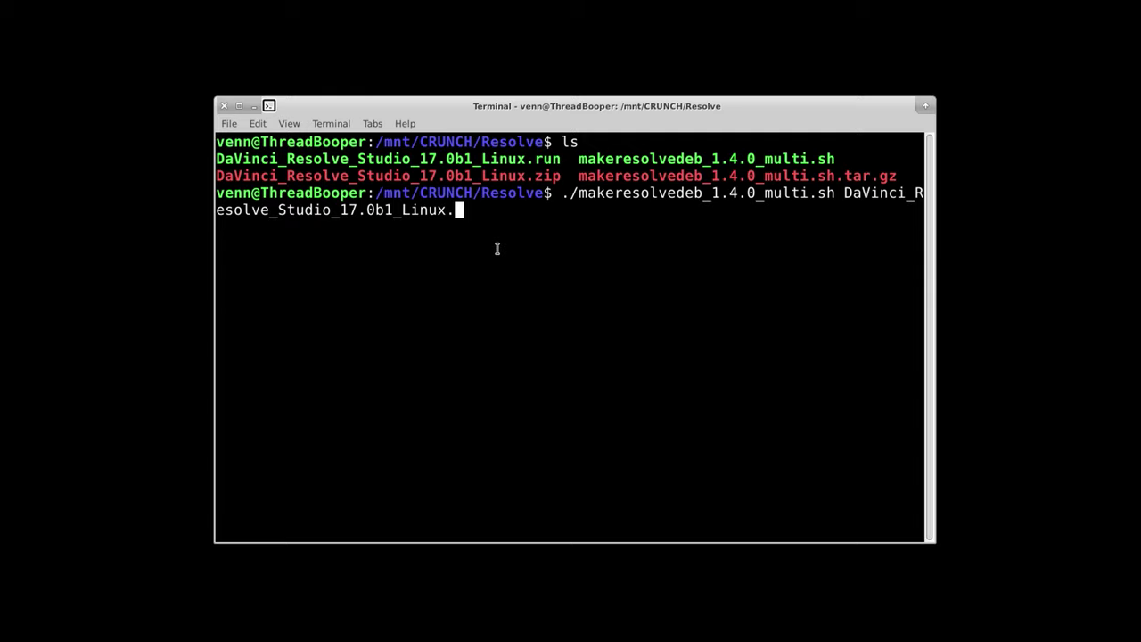
{"action": "type", "text": "r"}
{"action": "key", "text": "Tab"}
{"action": "key", "text": "Return"}
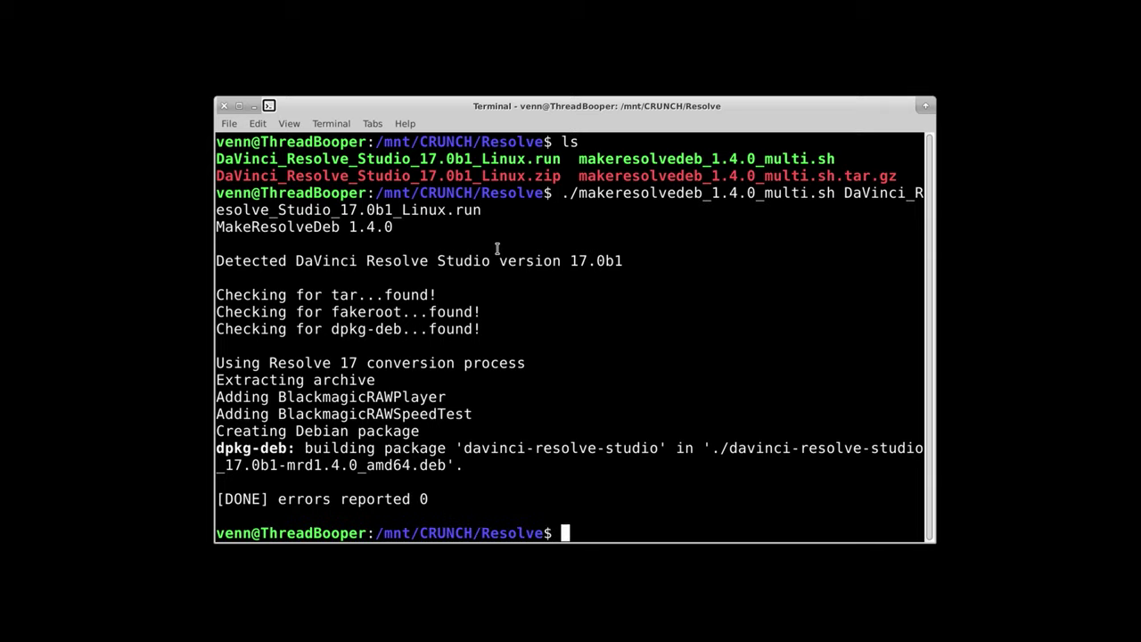
Step: Install davinci-resolve-studio_17.0b1-mrd1.4.0_amd64.deb with sudo dpkg -i, entering the sudo password
{"action": "type", "text": "ls"}
{"action": "key", "text": "Return"}
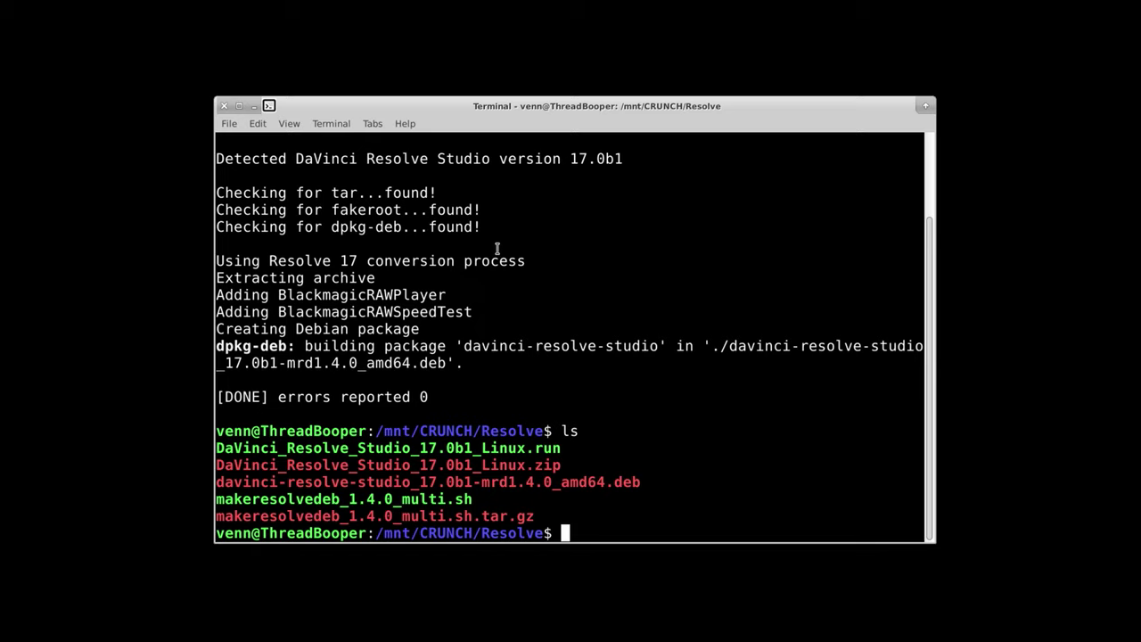
{"action": "type", "text": "sudo dpkg -"}
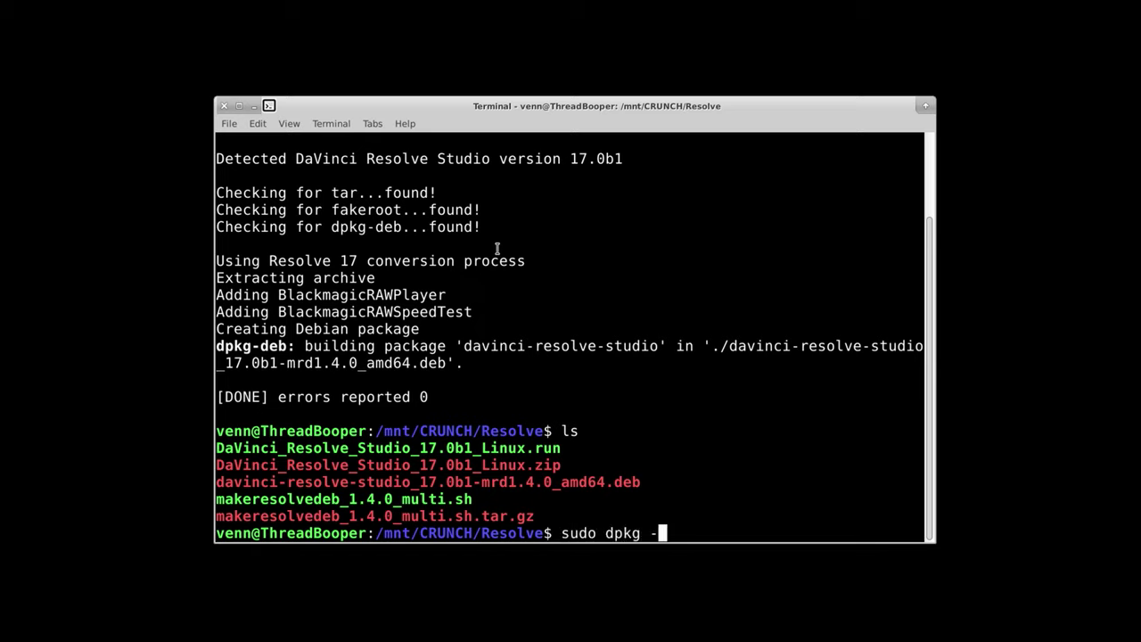
{"action": "type", "text": "i dav"}
{"action": "key", "text": "Tab"}
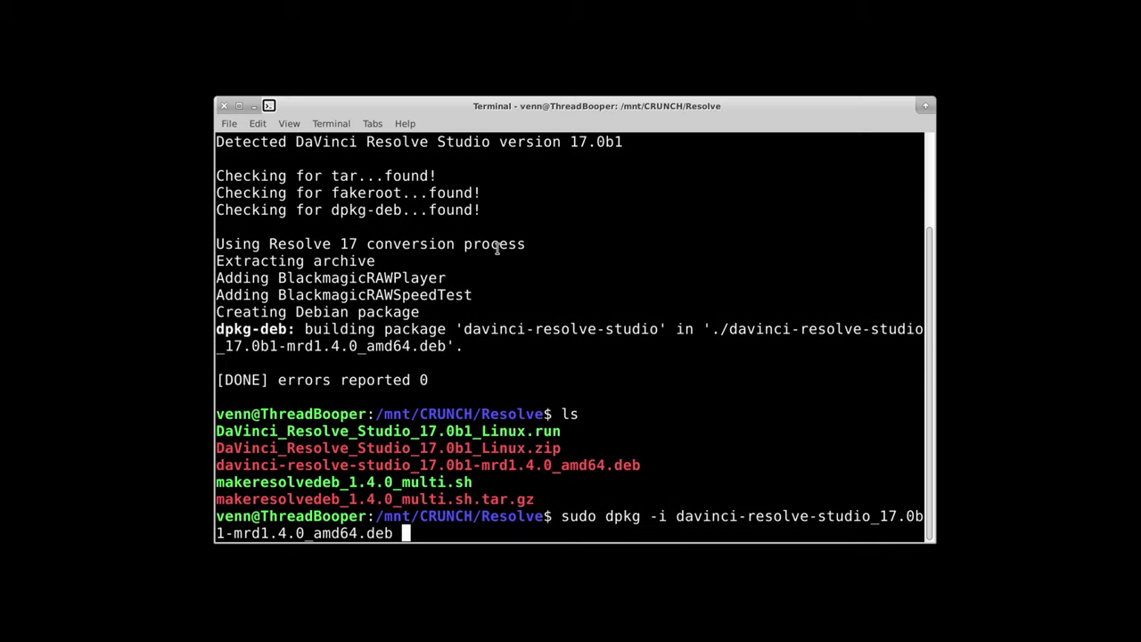
{"action": "key", "text": "Return"}
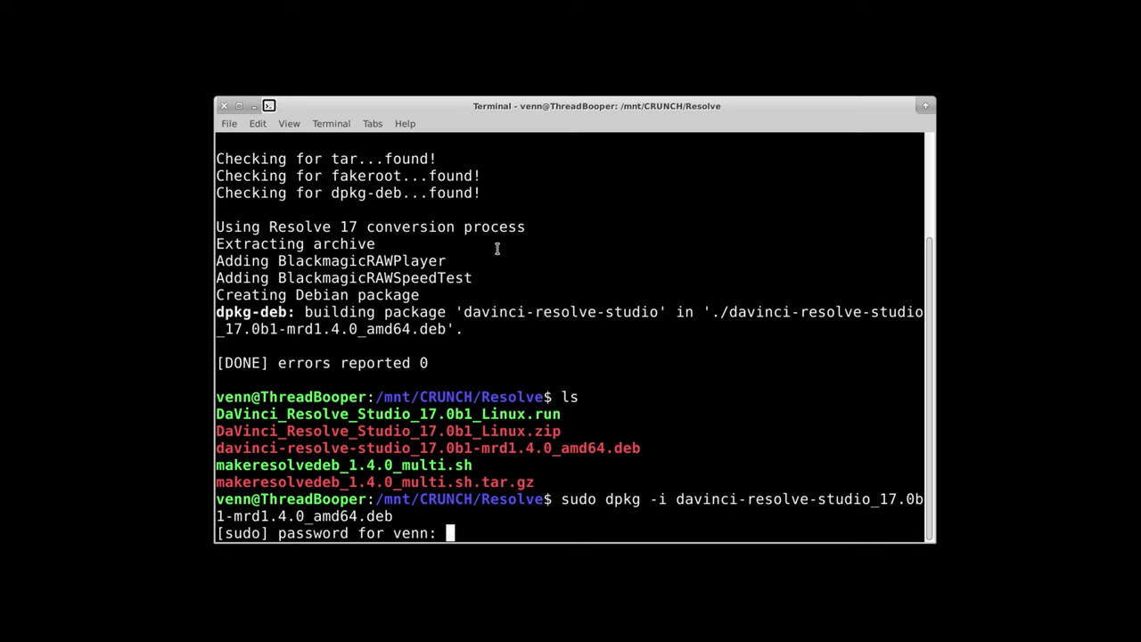
{"action": "key", "text": "Return"}
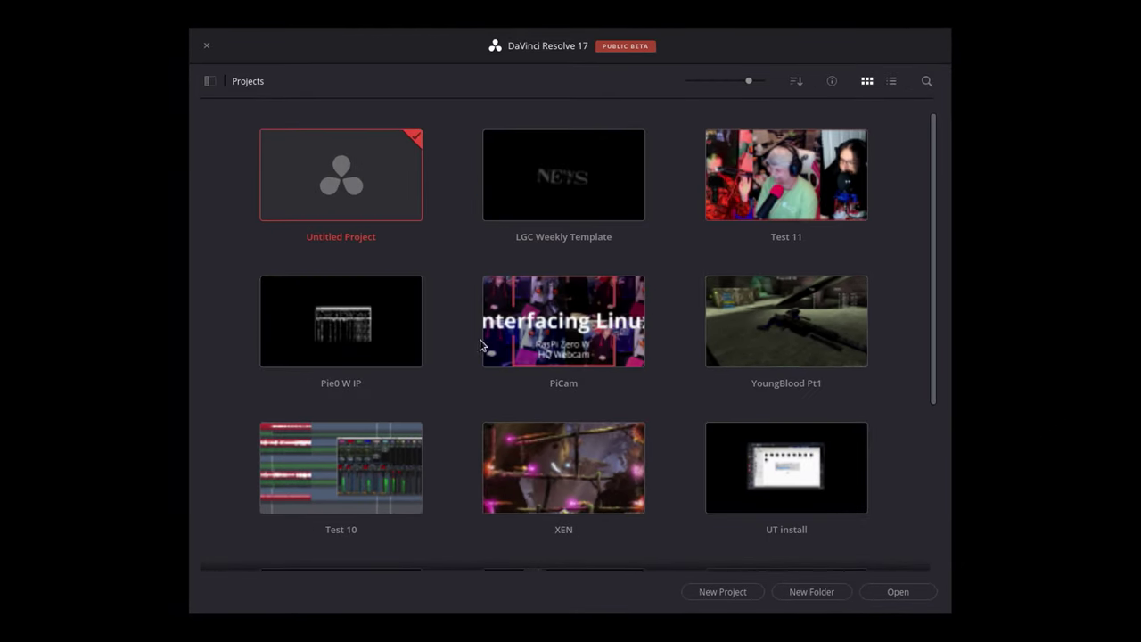
Step: Open the LGC Weekly Template project and scrub its Edit timeline to 01:48:18:03
{"action": "double_click", "coordinate": [539, 186]}
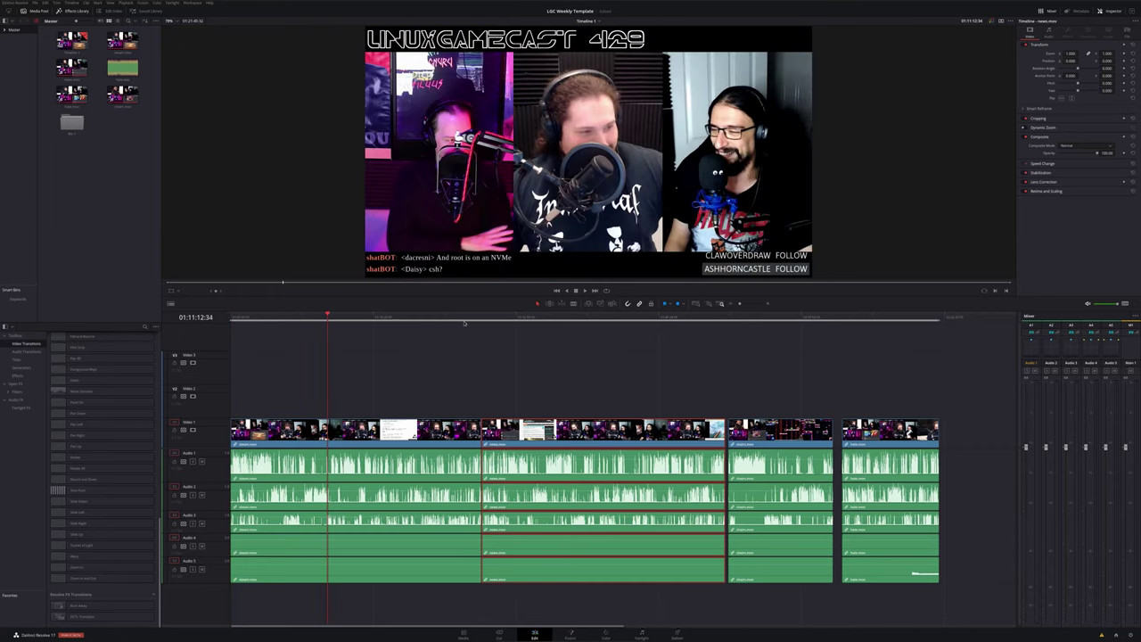
{"action": "left_click_drag", "start_coordinate": [450, 323], "coordinate": [354, 323]}
{"action": "left_click", "coordinate": [649, 323]}
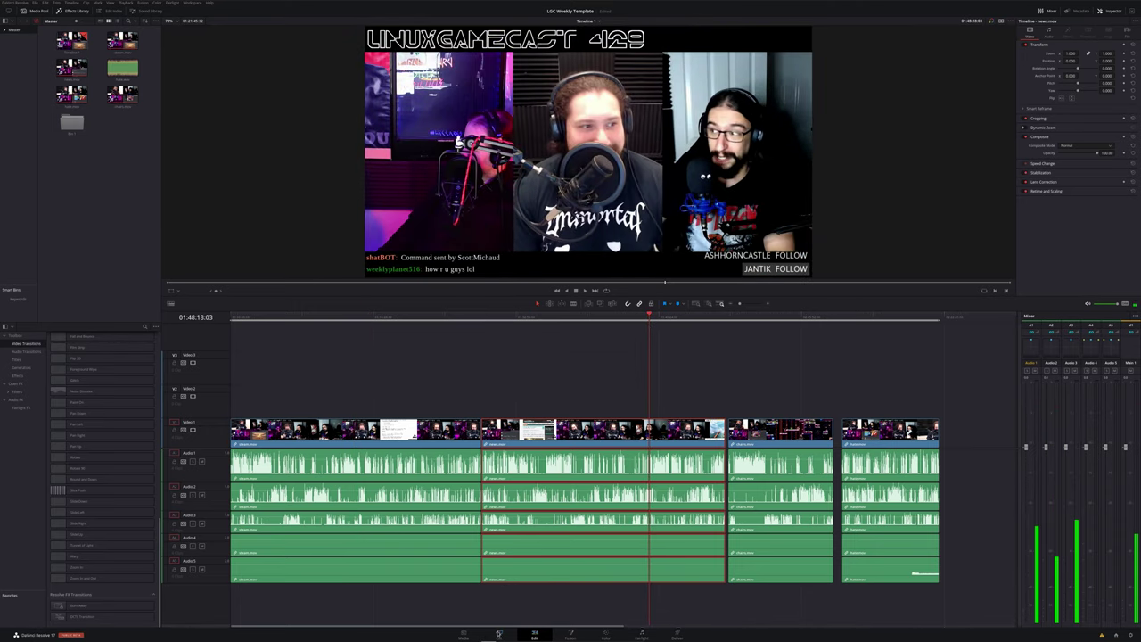
Step: Switch to the Cut page and scrub the timeline from 01:25:55 forward to 02:03:52
{"action": "left_click", "coordinate": [498, 634]}
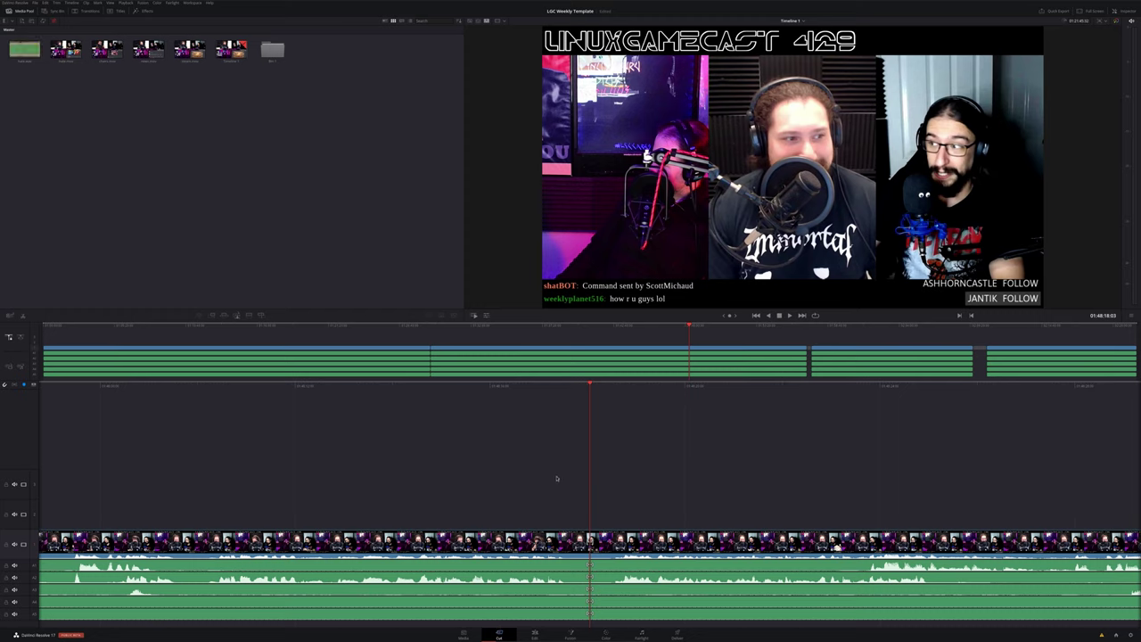
{"action": "left_click_drag", "start_coordinate": [645, 340], "coordinate": [484, 334]}
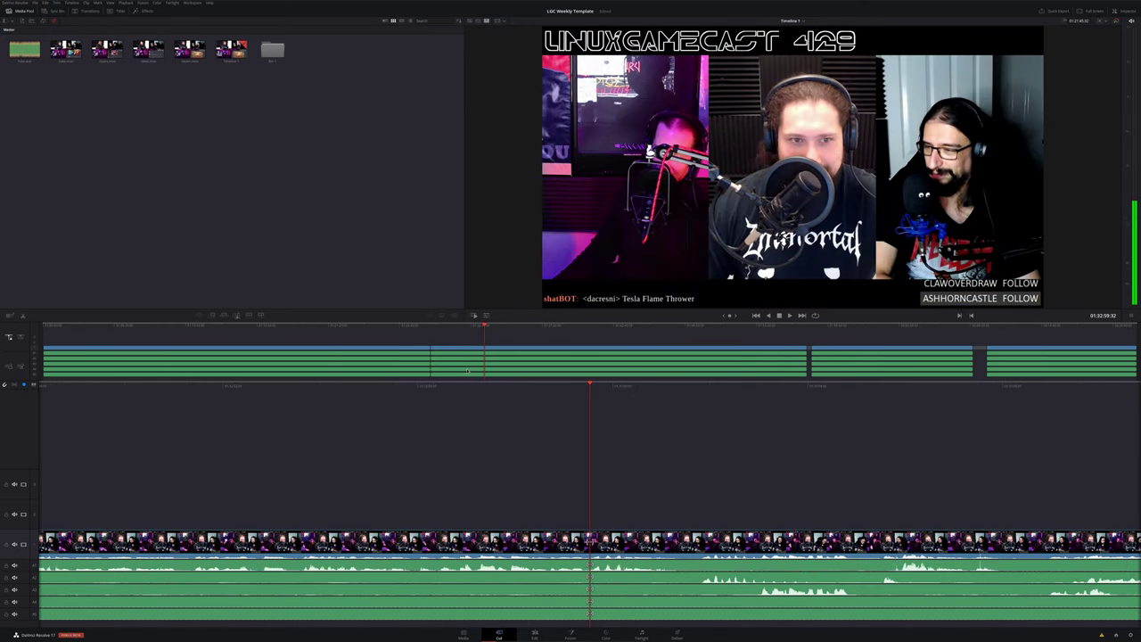
{"action": "left_click", "coordinate": [389, 333]}
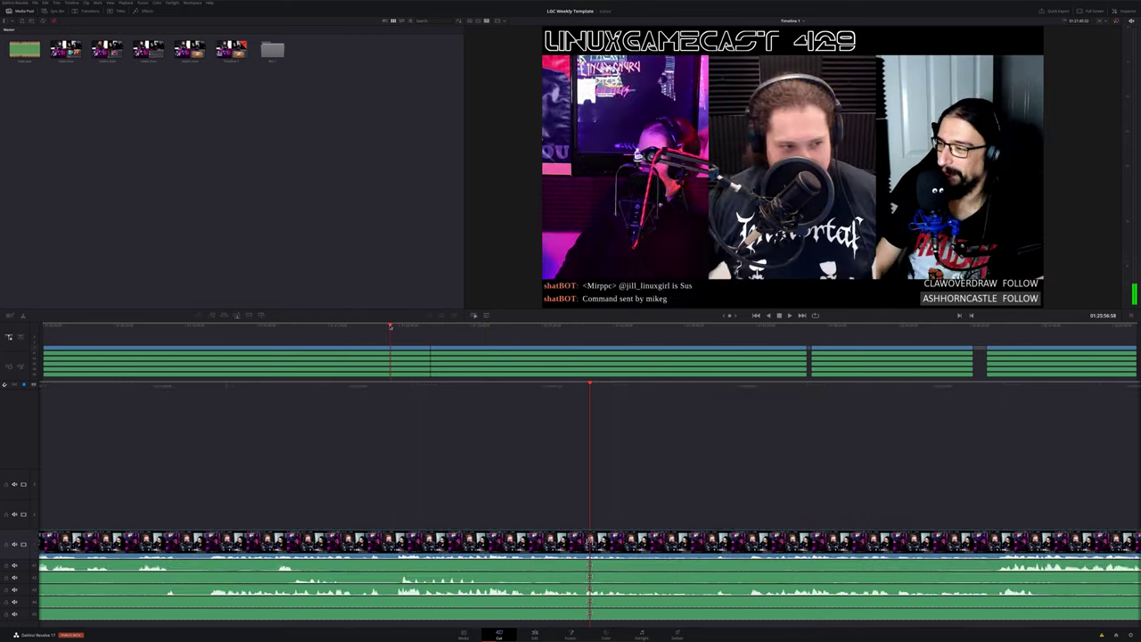
{"action": "left_click", "coordinate": [851, 330]}
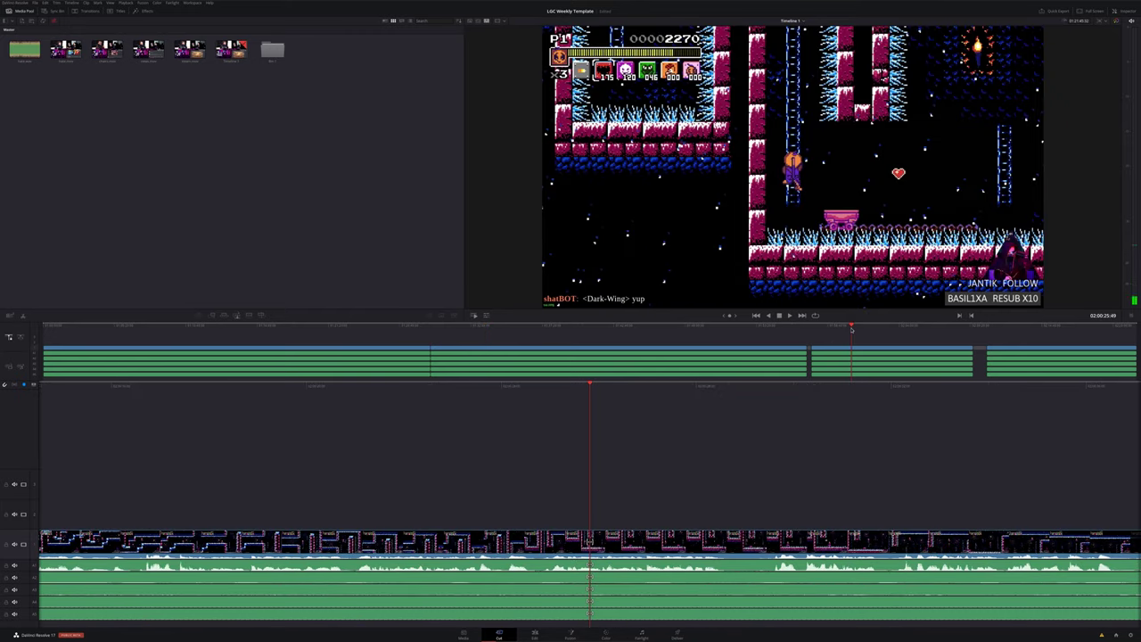
{"action": "left_click_drag", "start_coordinate": [851, 330], "coordinate": [898, 328]}
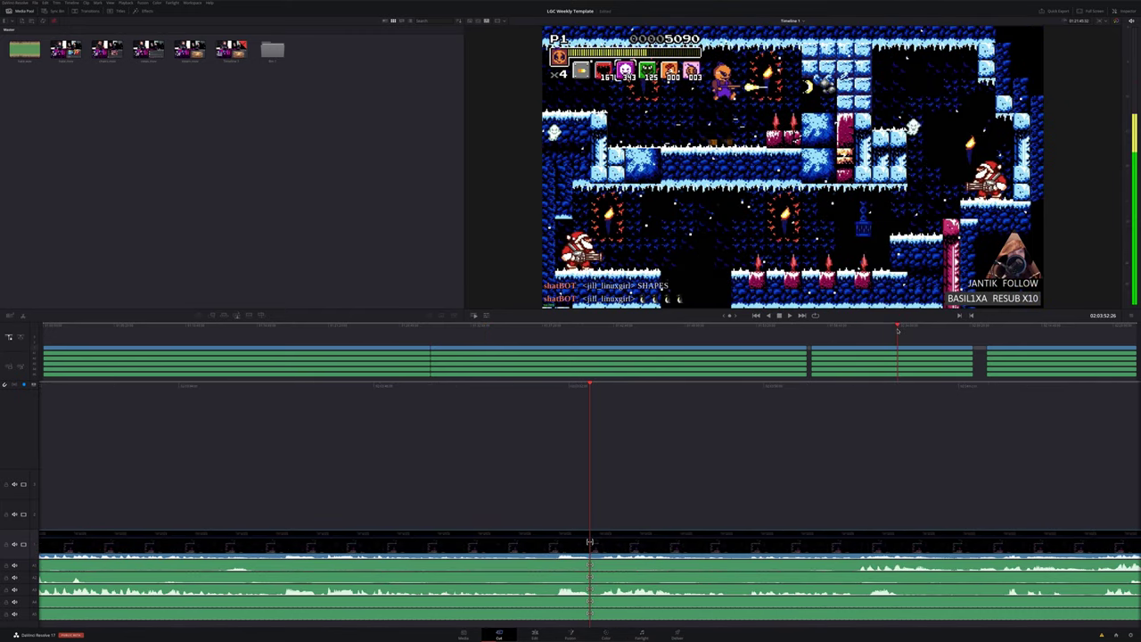
Step: On the Edit page, scrub the playhead through the podcast scenes to the intermission chat scene
{"action": "left_click", "coordinate": [535, 636]}
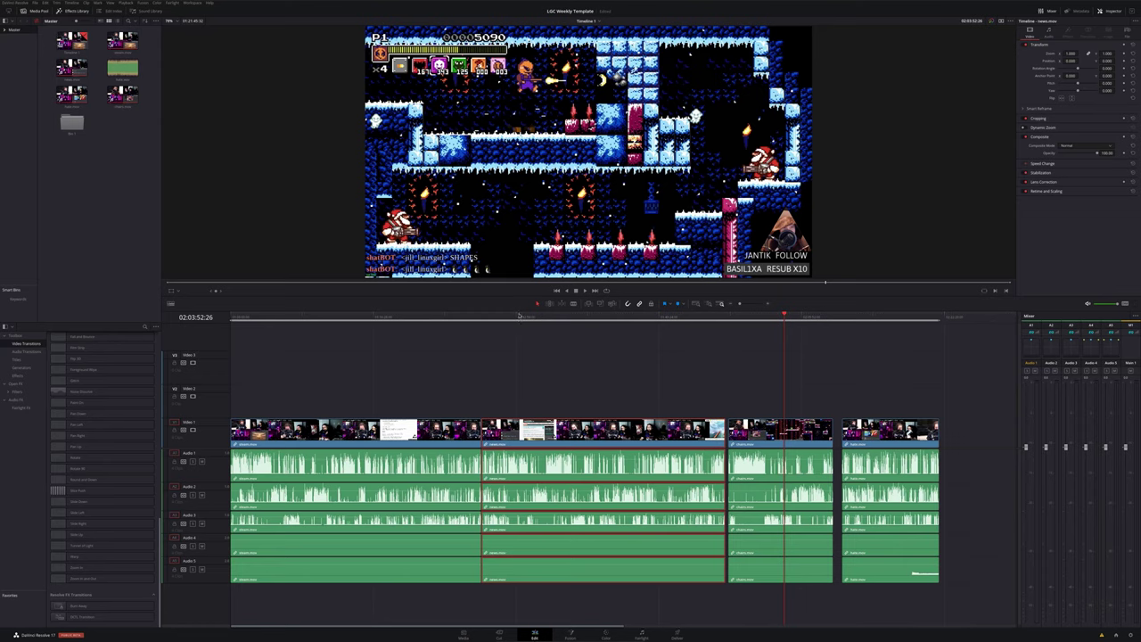
{"action": "key", "text": "j"}
{"action": "key", "text": "j"}
{"action": "key", "text": "j"}
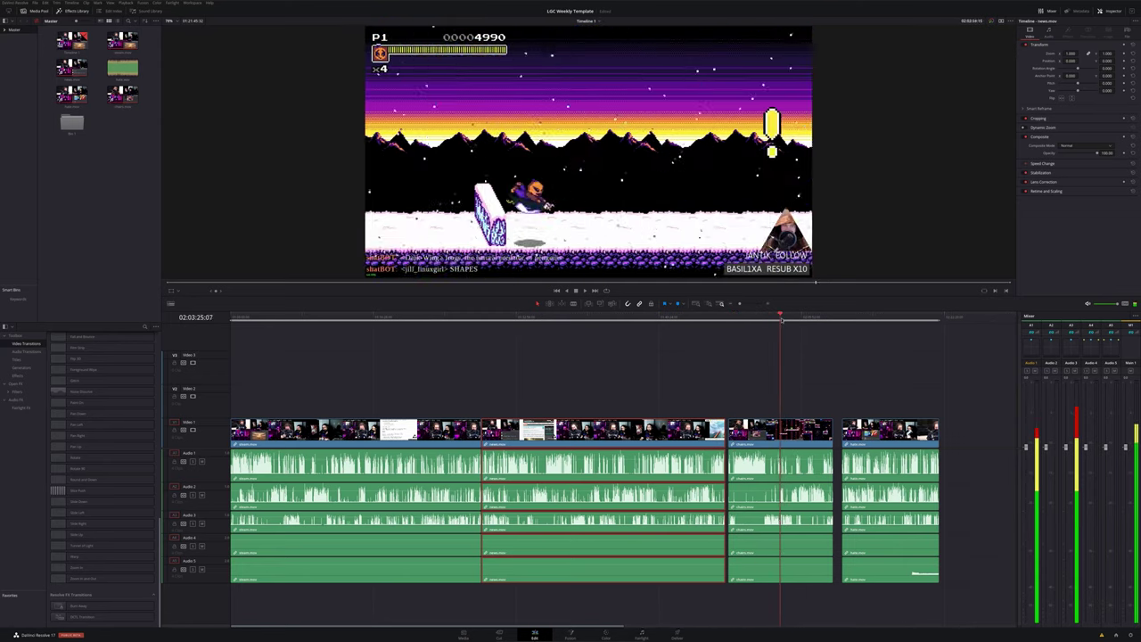
{"action": "left_click_drag", "start_coordinate": [683, 319], "coordinate": [544, 323]}
{"action": "left_click", "coordinate": [395, 321]}
{"action": "left_click", "coordinate": [414, 321]}
{"action": "left_click", "coordinate": [463, 323]}
{"action": "left_click_drag", "start_coordinate": [475, 319], "coordinate": [481, 318]}
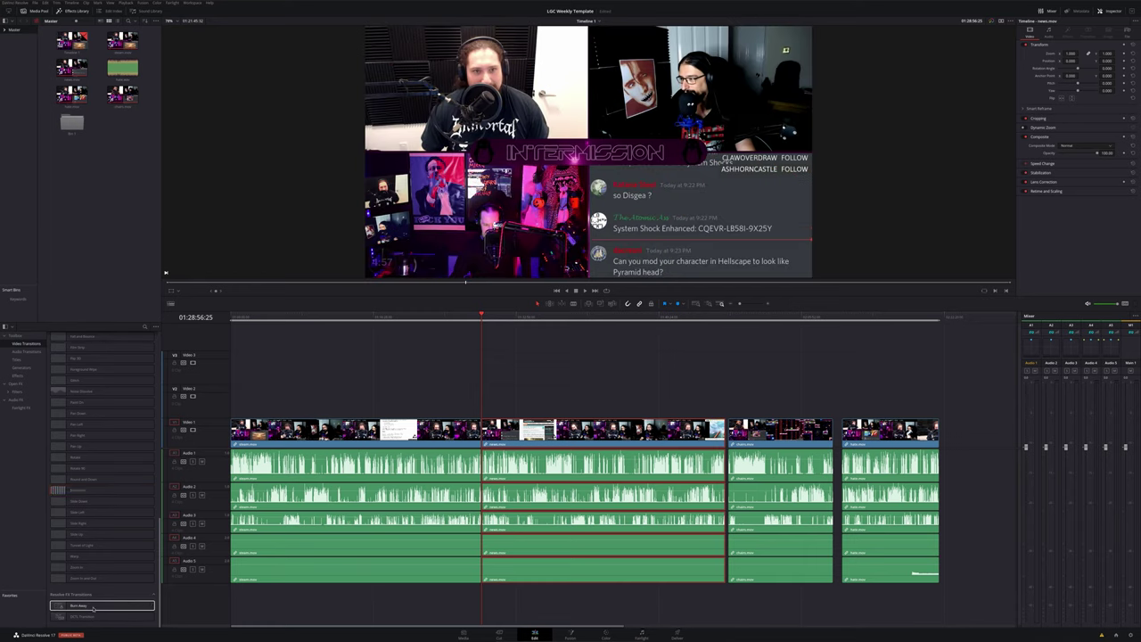
Step: List the Titles effects in the Effects Library
{"action": "scroll", "coordinate": [85, 587], "scroll_direction": "down", "scroll_amount": 3}
{"action": "scroll", "coordinate": [85, 587], "scroll_direction": "up", "scroll_amount": 1}
{"action": "left_click", "coordinate": [14, 359]}
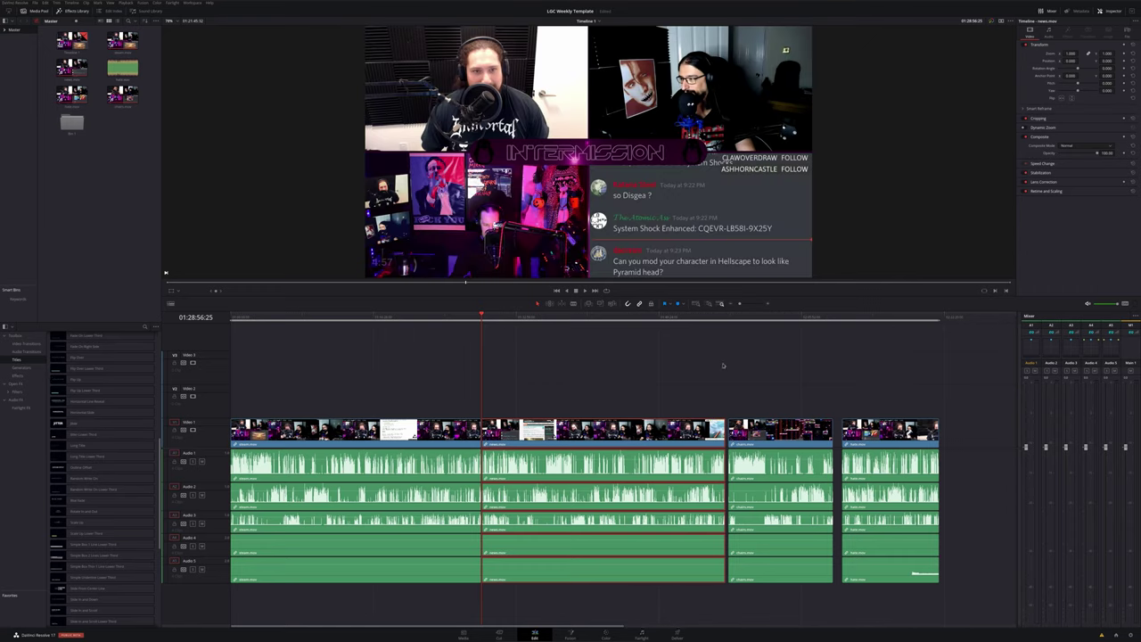
{"action": "left_click", "coordinate": [573, 635]}
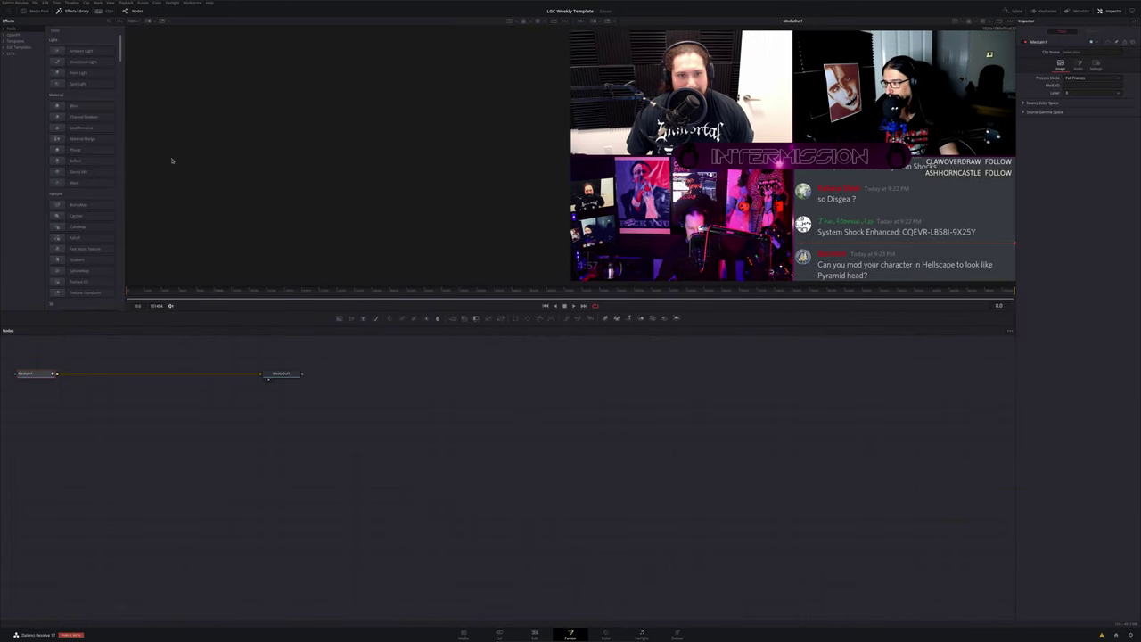
Step: Add a trial OpenFX Deflicker node between MediaIn1 and MediaOut1, move it, then delete it
{"action": "scroll", "coordinate": [90, 140], "scroll_direction": "down", "scroll_amount": 5}
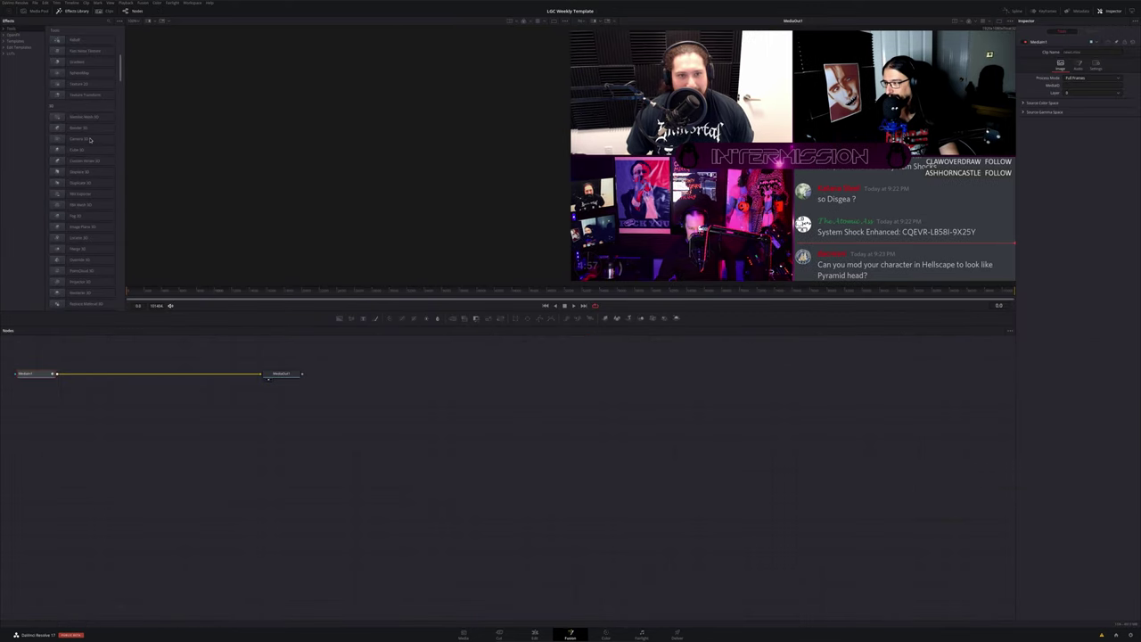
{"action": "scroll", "coordinate": [90, 139], "scroll_direction": "down", "scroll_amount": 5}
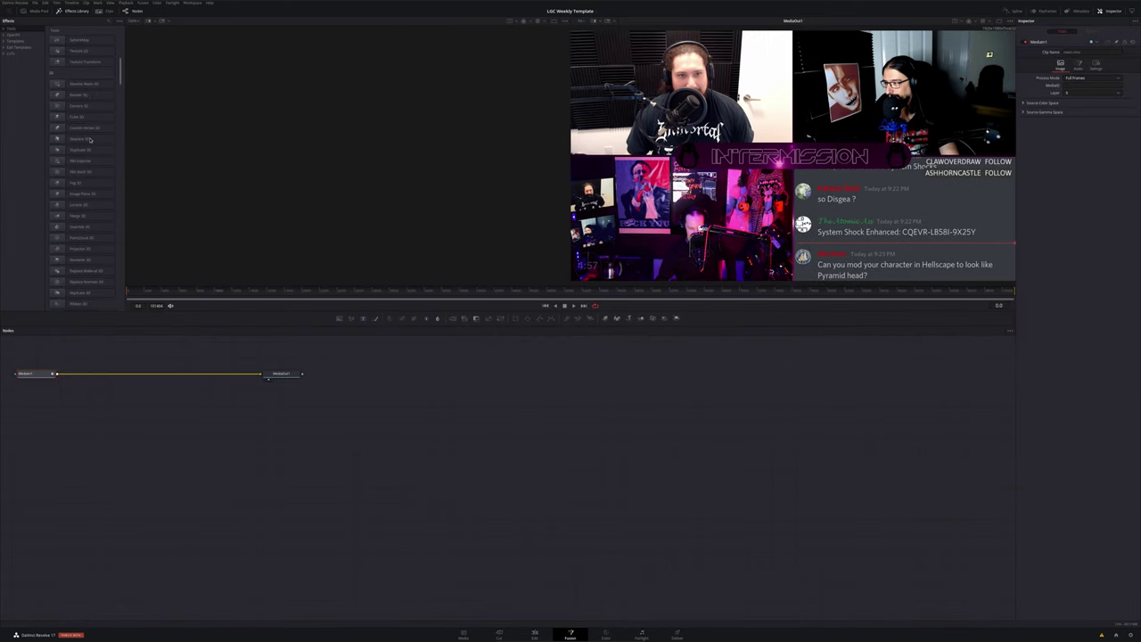
{"action": "left_click", "coordinate": [15, 36]}
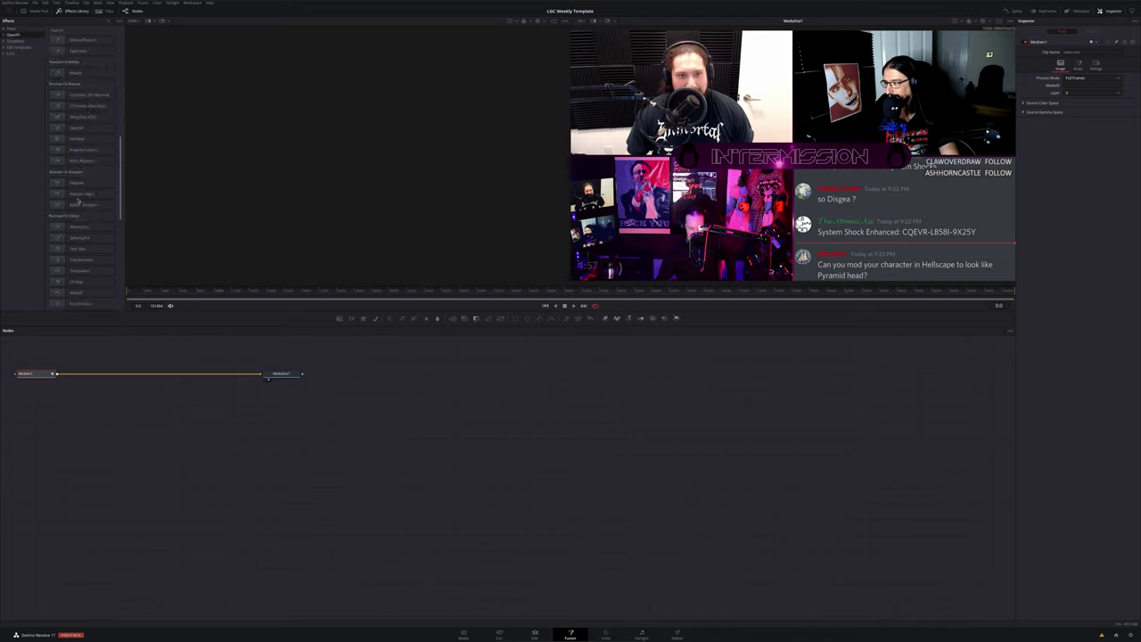
{"action": "left_click", "coordinate": [80, 140]}
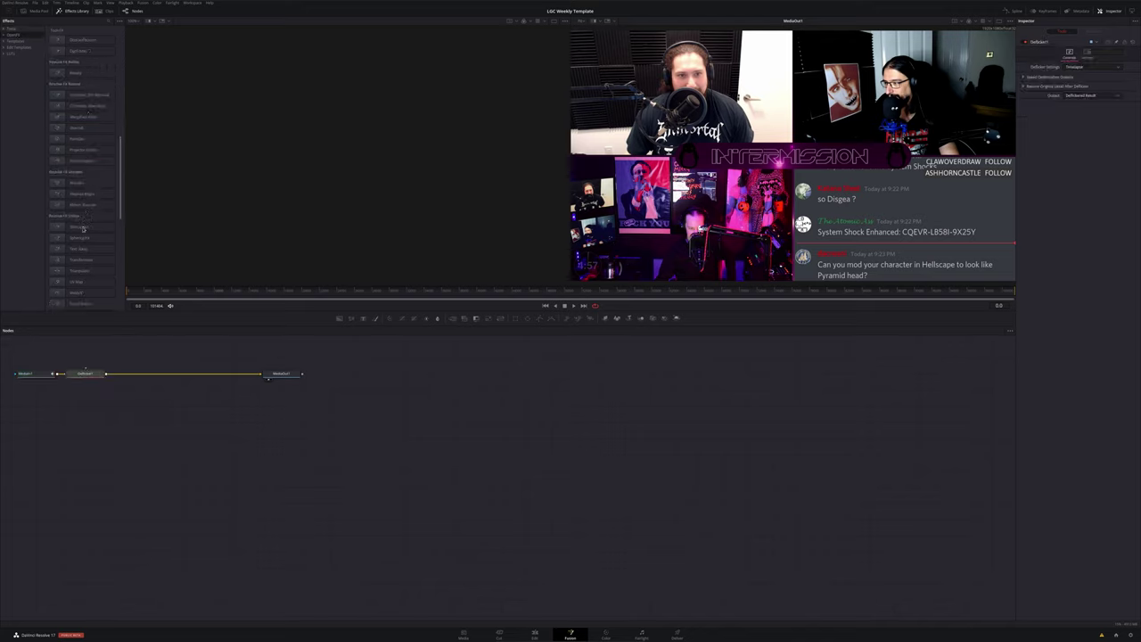
{"action": "left_click_drag", "start_coordinate": [80, 368], "coordinate": [125, 411]}
{"action": "key", "text": "Delete"}
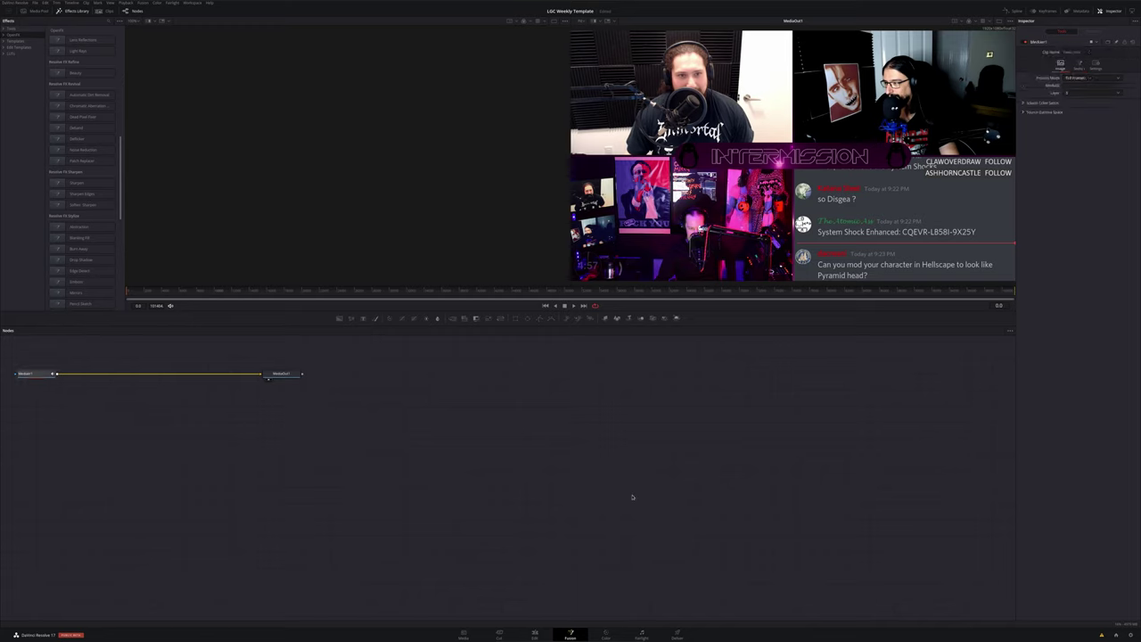
{"action": "left_click", "coordinate": [611, 637]}
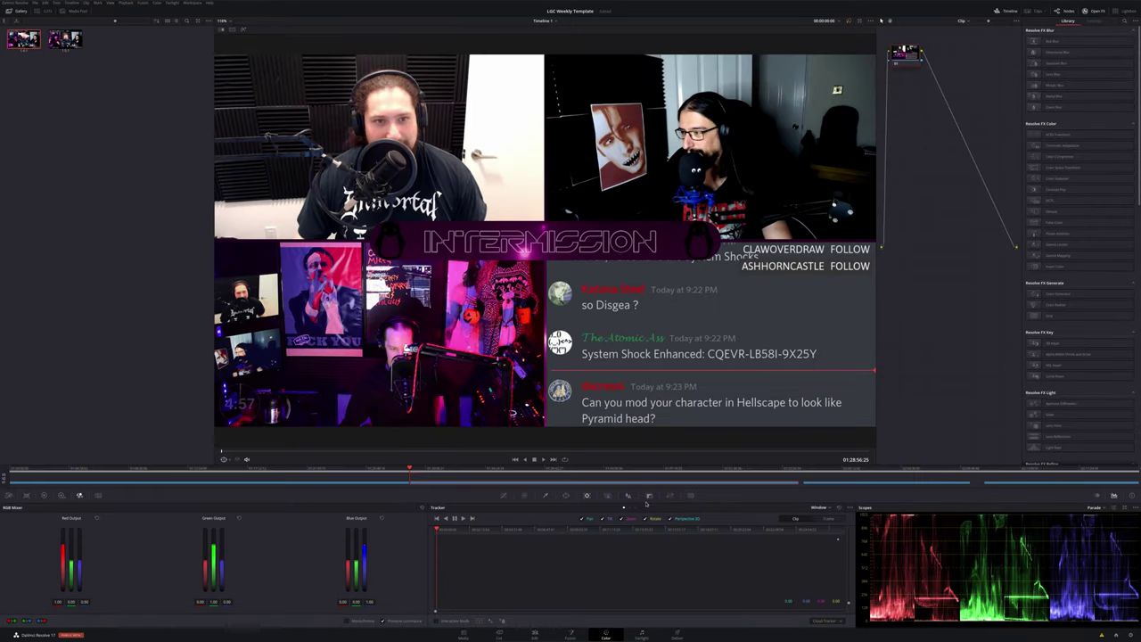
Step: Jump to the LinuxGameCast 429 frame and toggle RGB Mixer Monochrome on and back off
{"action": "left_click", "coordinate": [518, 481]}
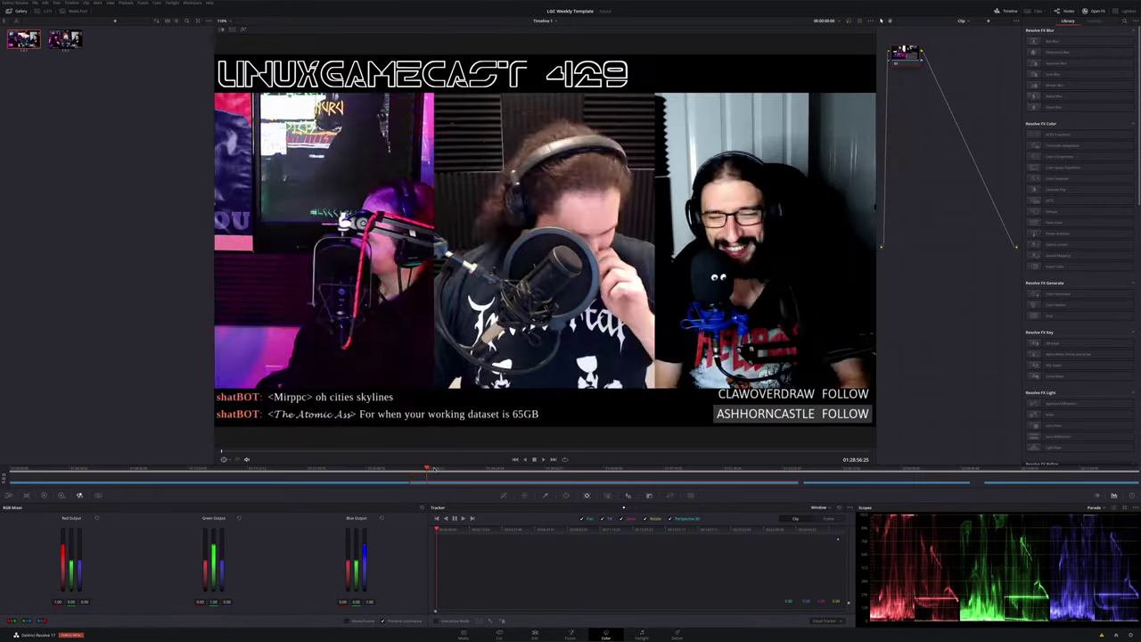
{"action": "left_click", "coordinate": [348, 621]}
{"action": "left_click", "coordinate": [348, 621]}
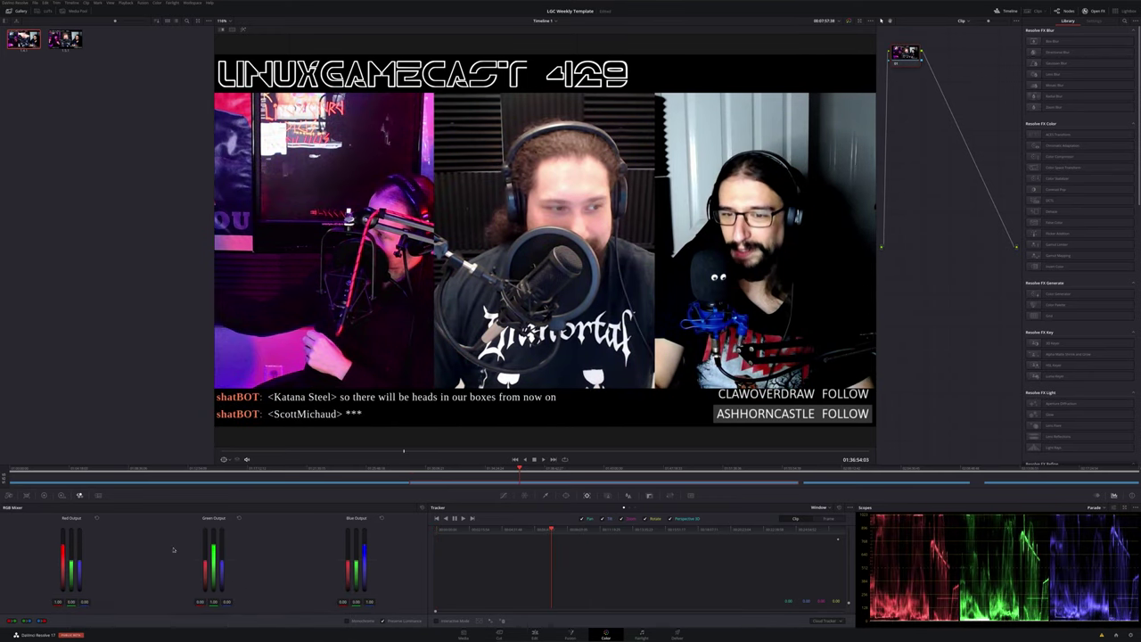
Step: Cycle the palettes through Motion Effects and HDR to the primary Color Wheels, and reposition the clip's node
{"action": "left_click", "coordinate": [98, 495]}
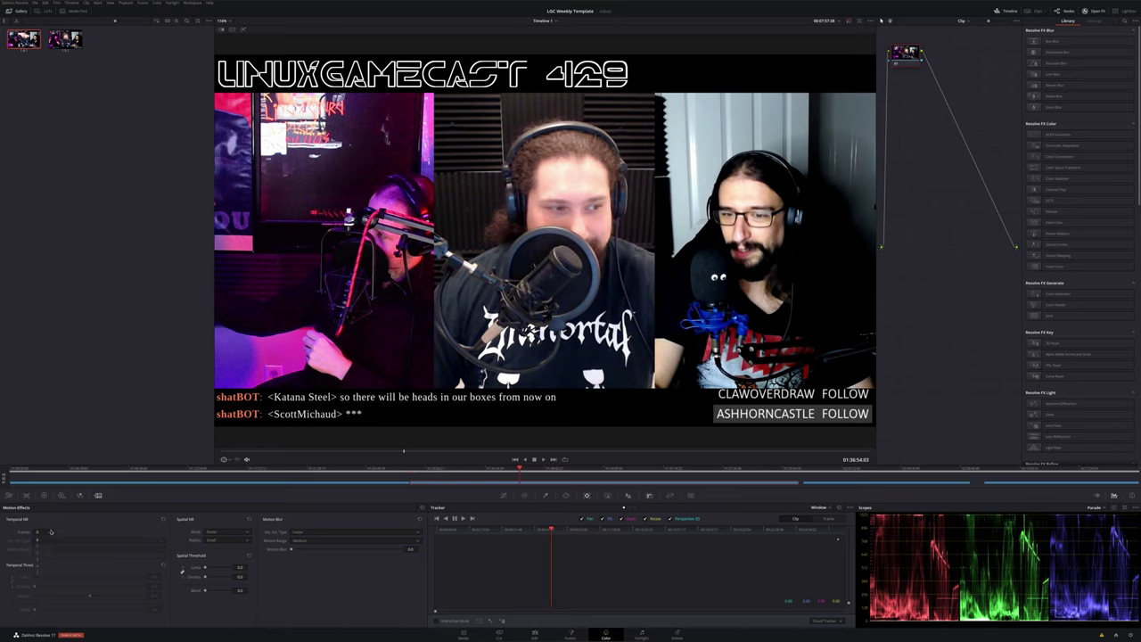
{"action": "left_click", "coordinate": [67, 497]}
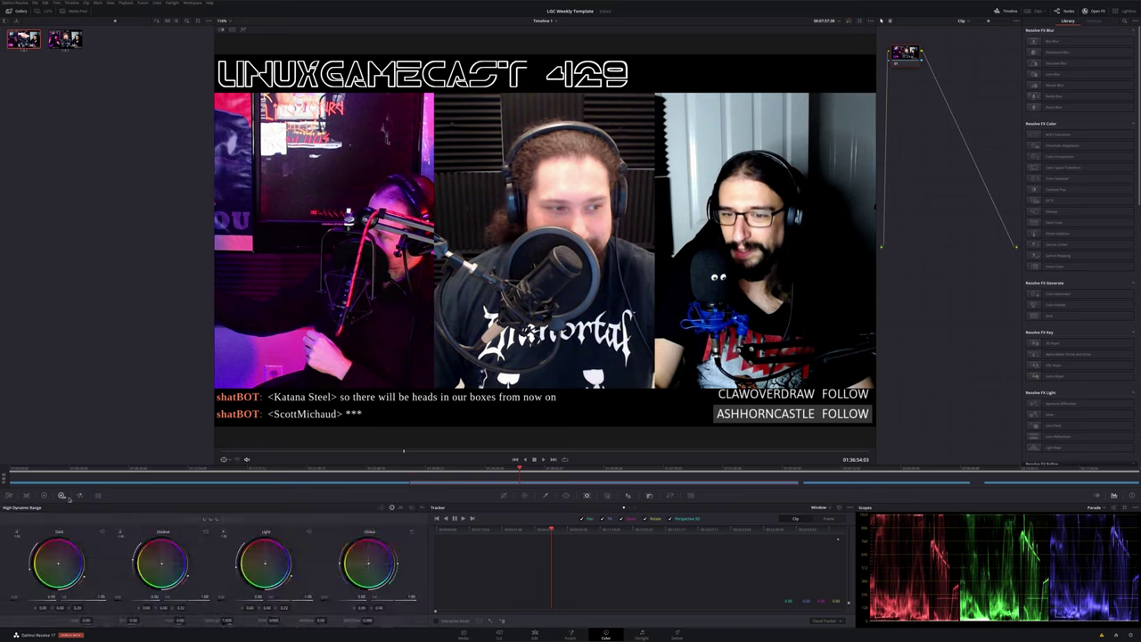
{"action": "left_click", "coordinate": [45, 495]}
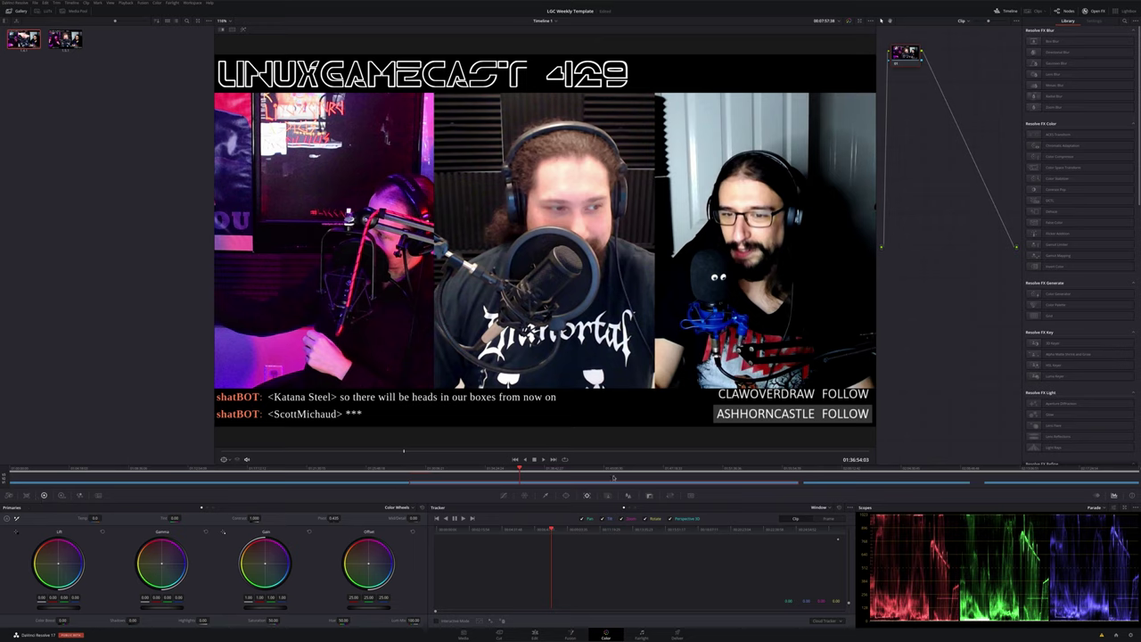
{"action": "left_click_drag", "start_coordinate": [902, 62], "coordinate": [920, 87]}
{"action": "scroll", "coordinate": [1096, 168], "scroll_direction": "down", "scroll_amount": 10}
{"action": "scroll", "coordinate": [1095, 169], "scroll_direction": "up", "scroll_amount": 10}
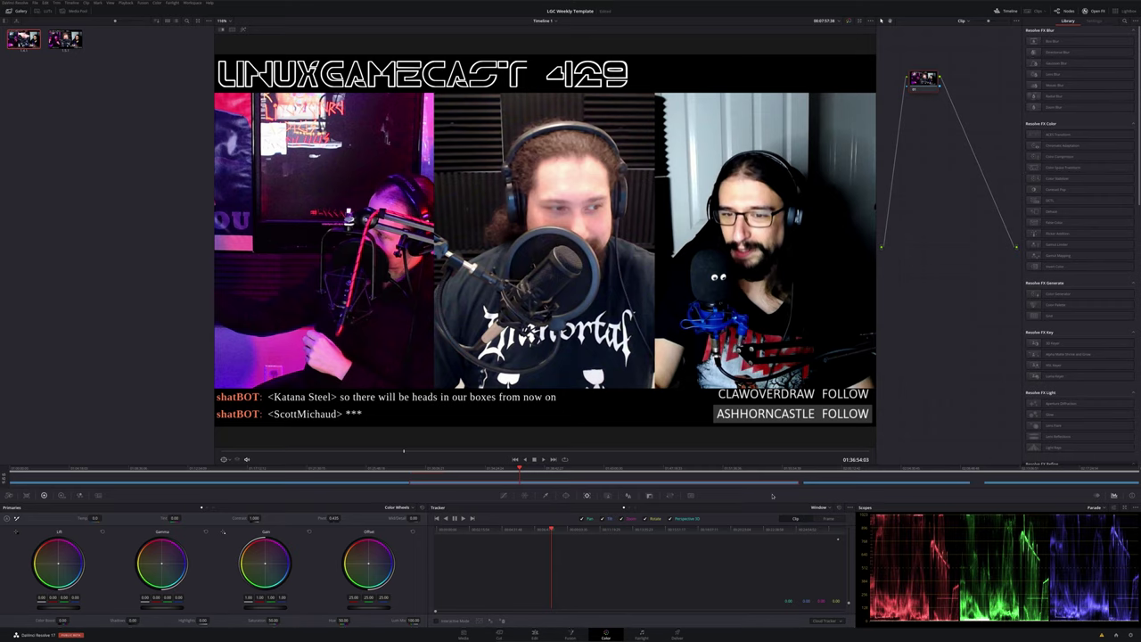
Step: Switch to the Fairlight page and play the audio briefly from around 01:34:43
{"action": "left_click", "coordinate": [642, 633]}
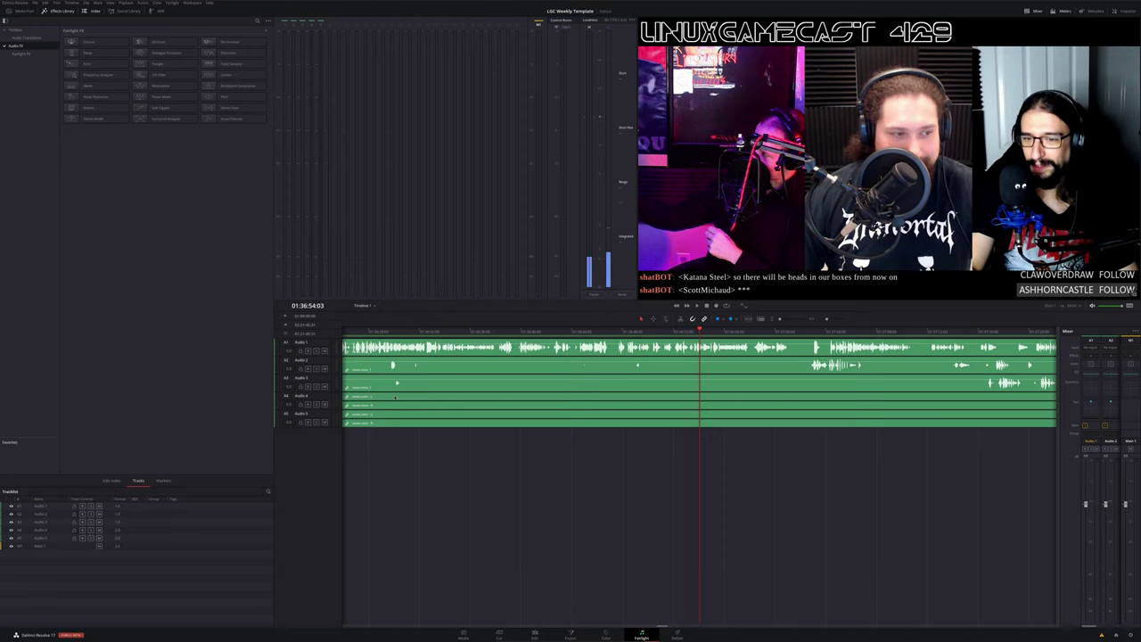
{"action": "scroll", "coordinate": [642, 513], "scroll_direction": "right", "scroll_amount": 10}
{"action": "scroll", "coordinate": [641, 515], "scroll_direction": "right", "scroll_amount": 5}
{"action": "left_click", "coordinate": [457, 311]}
{"action": "key", "text": "space"}
{"action": "left_click", "coordinate": [429, 502]}
{"action": "key", "text": "space"}
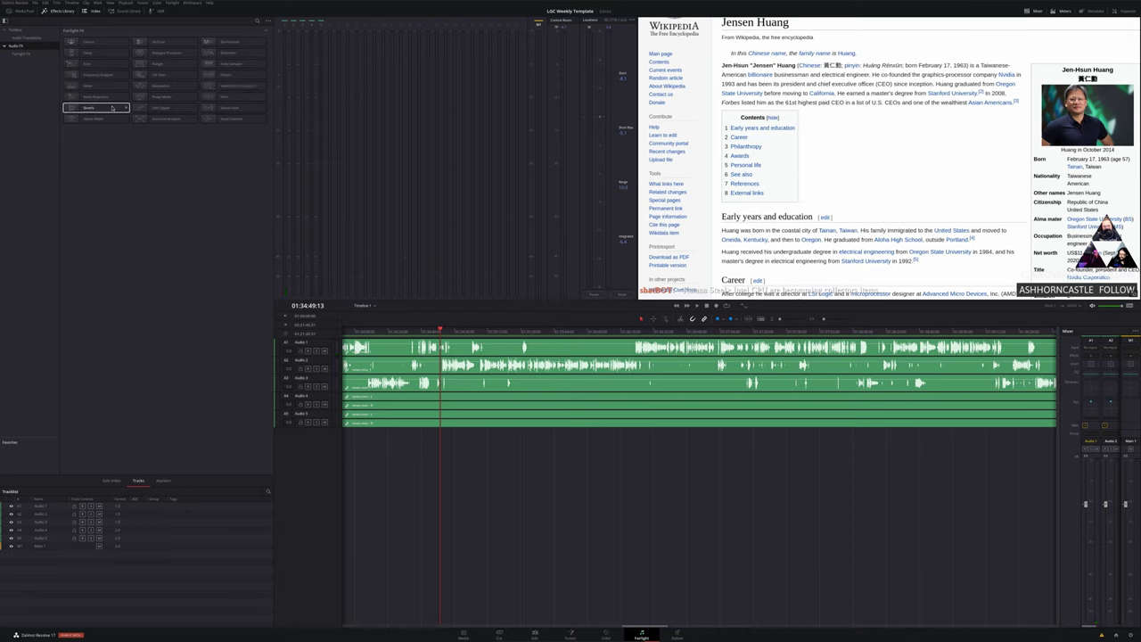
Step: Apply the Fairlight FX Limiter to Audio 1, listen to the result, and close its window
{"action": "left_click_drag", "start_coordinate": [233, 75], "coordinate": [440, 349]}
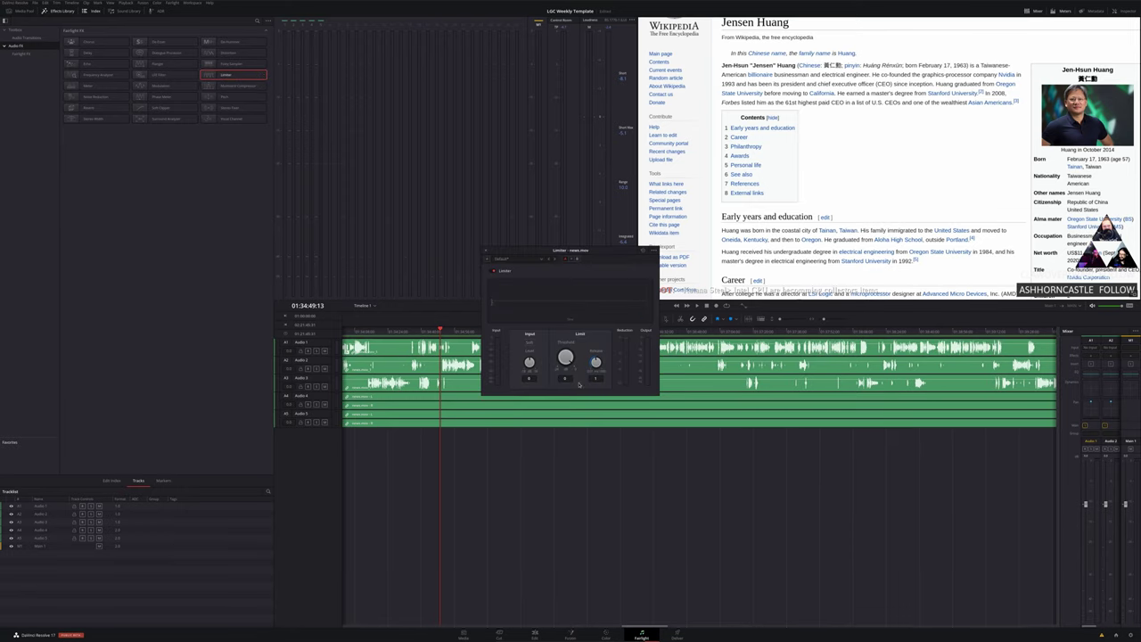
{"action": "key", "text": "space"}
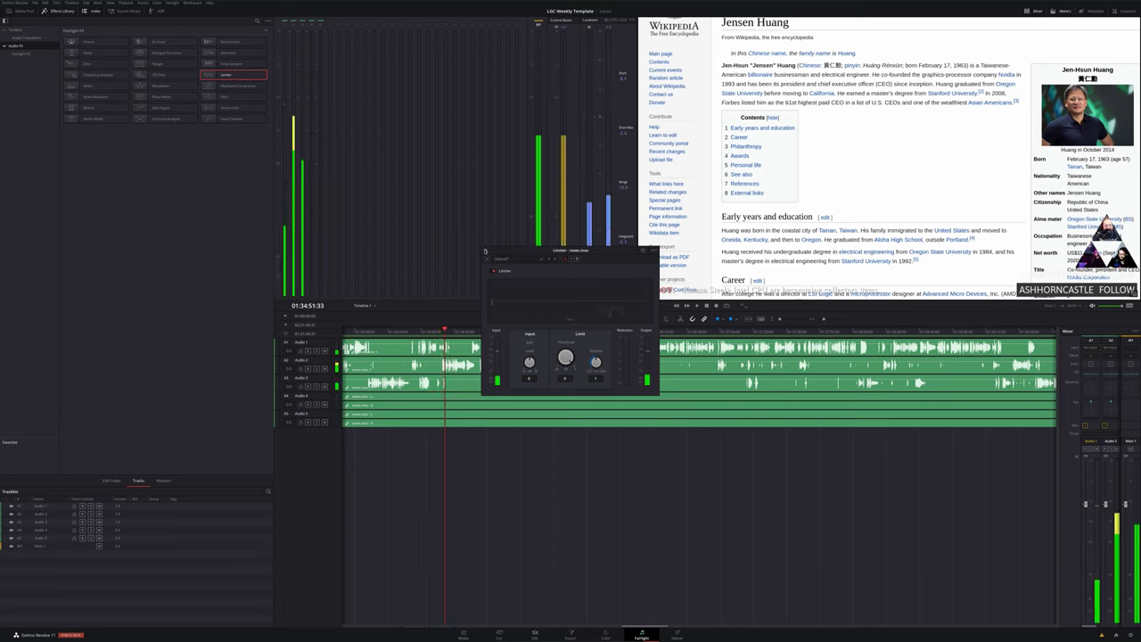
{"action": "left_click", "coordinate": [651, 249]}
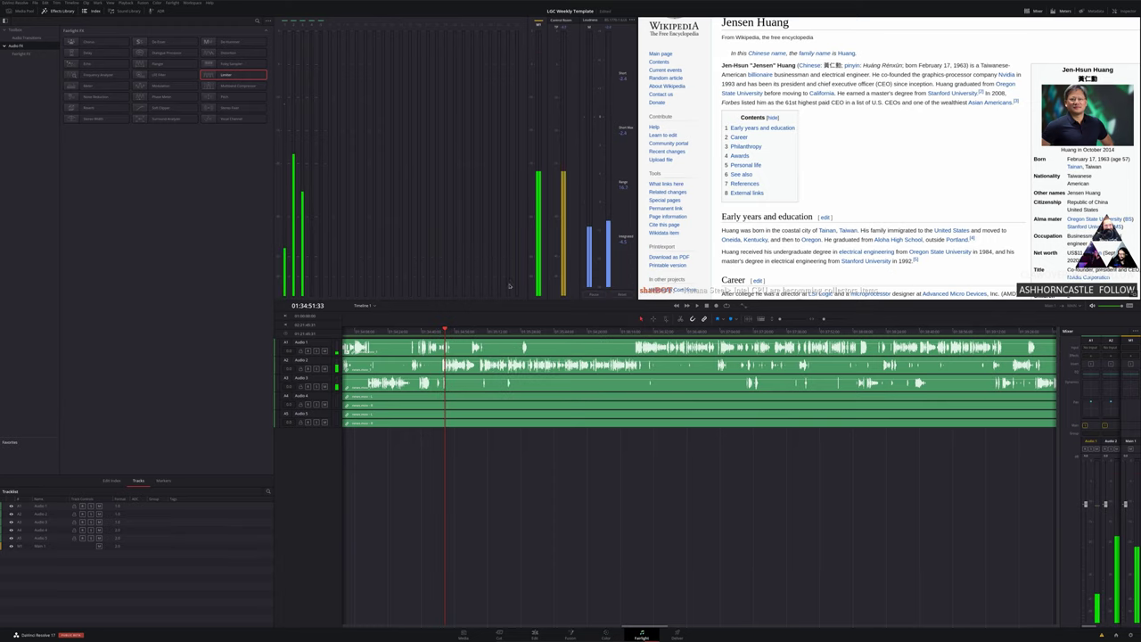
Step: Go to the Deliver page and view the Render Settings format options, leaving the format unchanged
{"action": "left_click", "coordinate": [676, 634]}
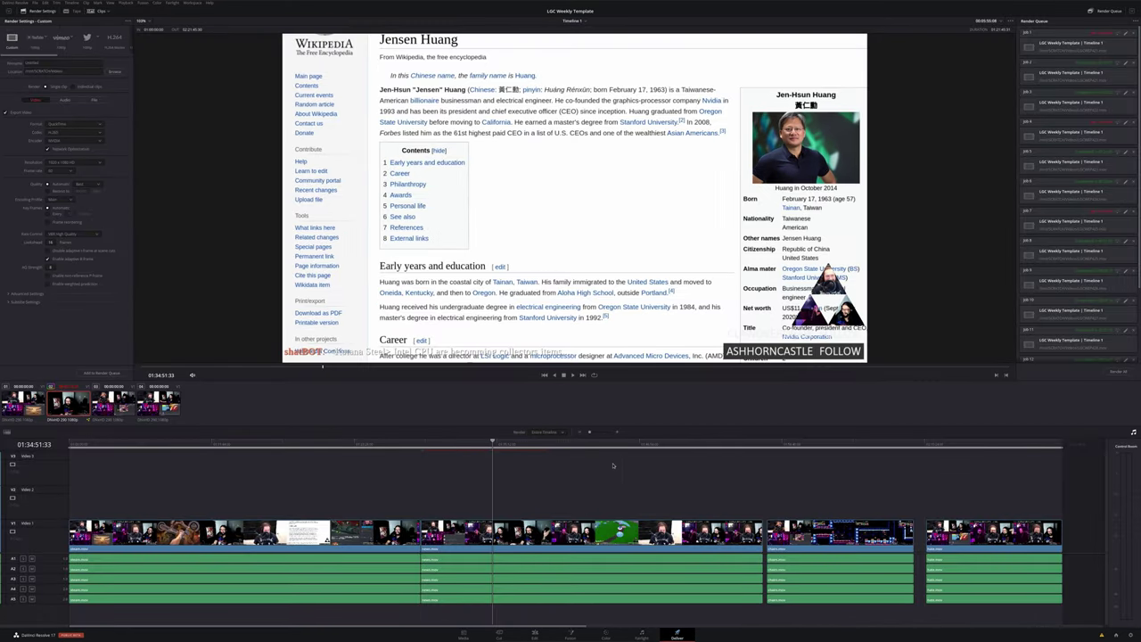
{"action": "left_click", "coordinate": [55, 125]}
{"action": "left_click", "coordinate": [57, 125]}
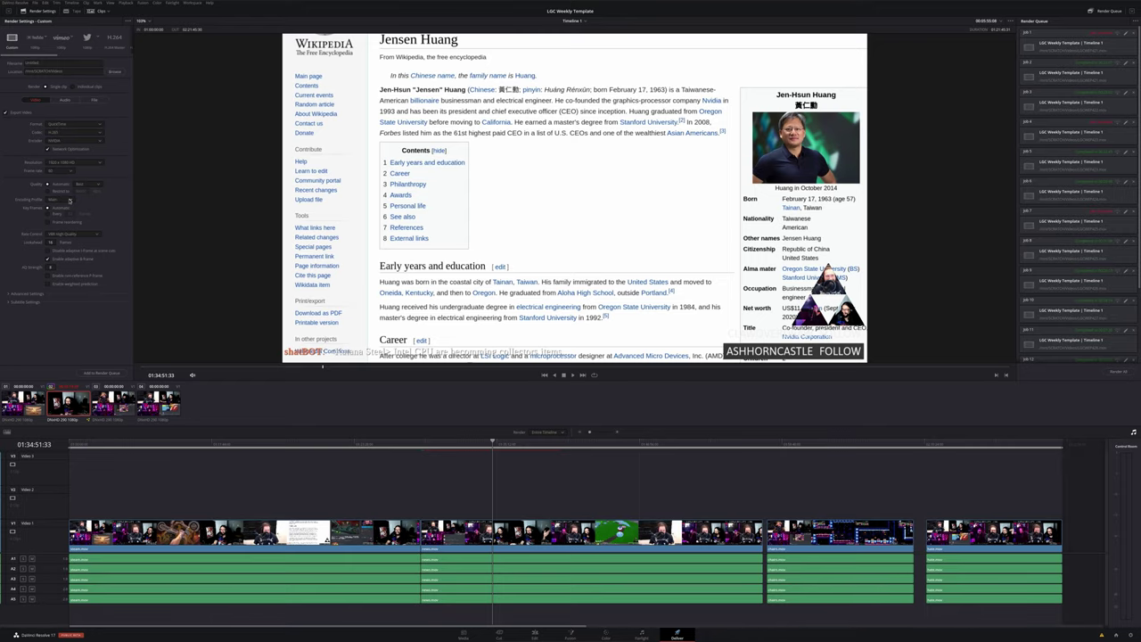